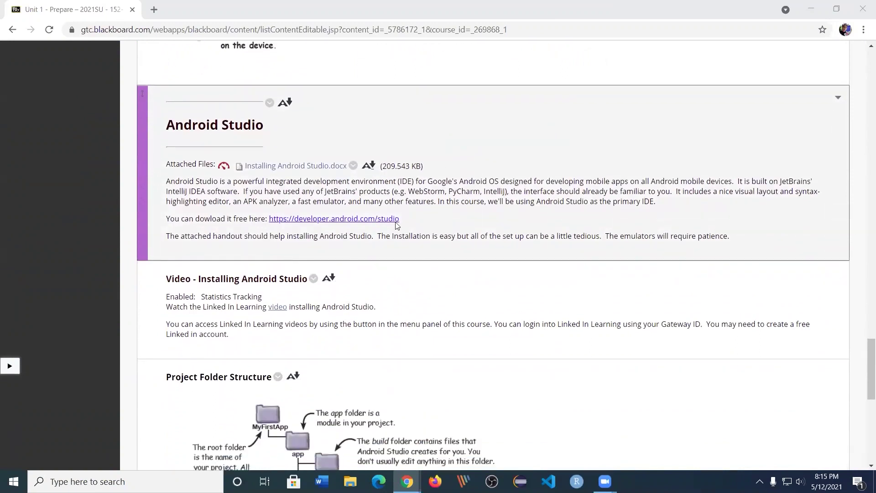
Open the Android Studio download page from the course link, review the packages offered for each platform, and return to its main page
click(352, 220)
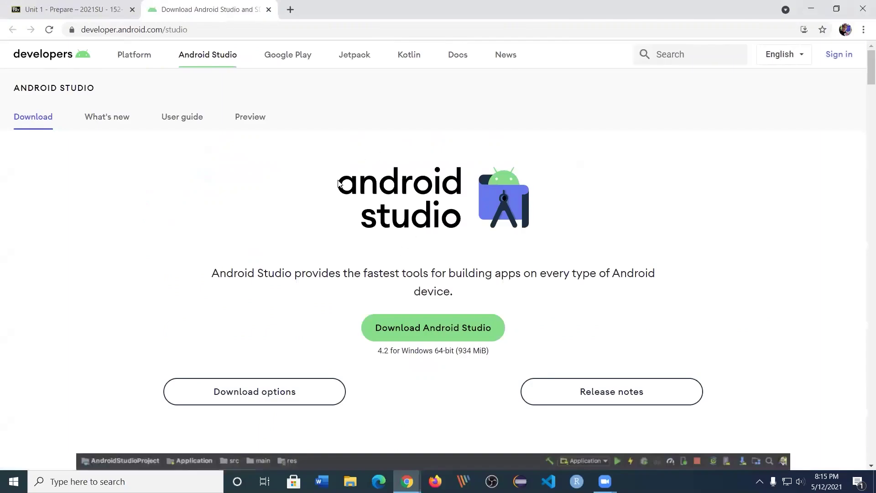
scroll(338, 242, down, 1)
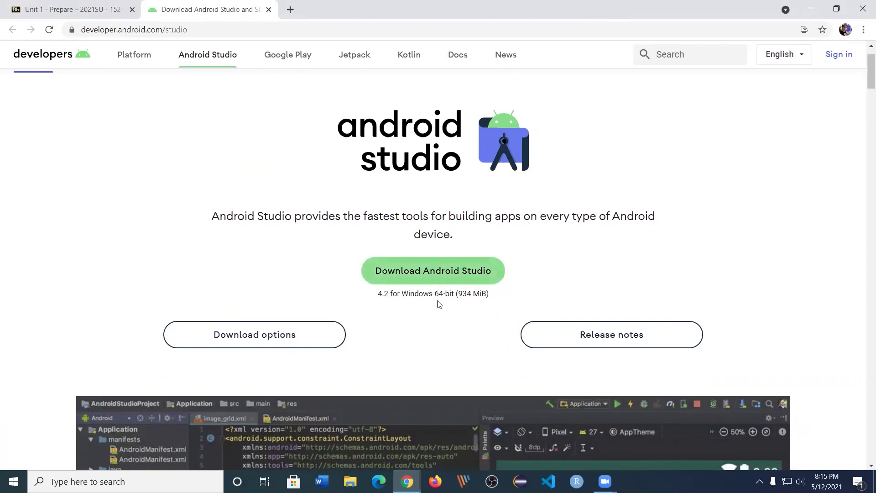
scroll(439, 305, down, 1)
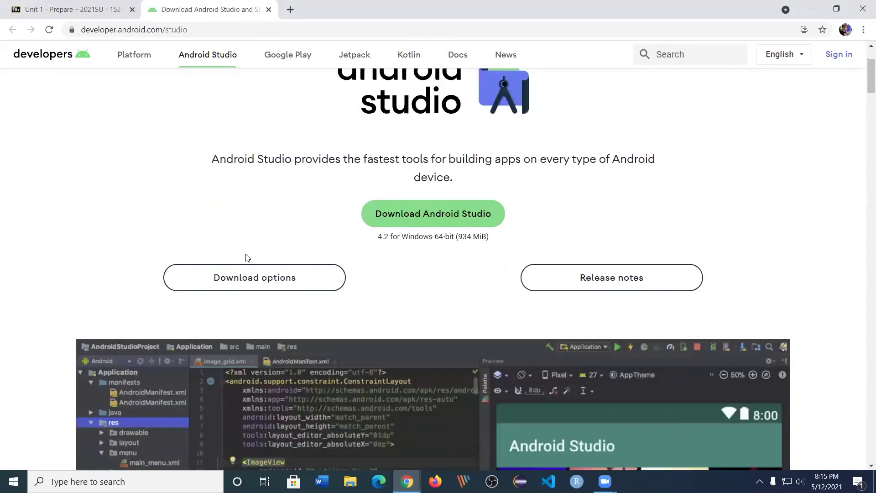
click(269, 281)
scroll(347, 237, down, 1)
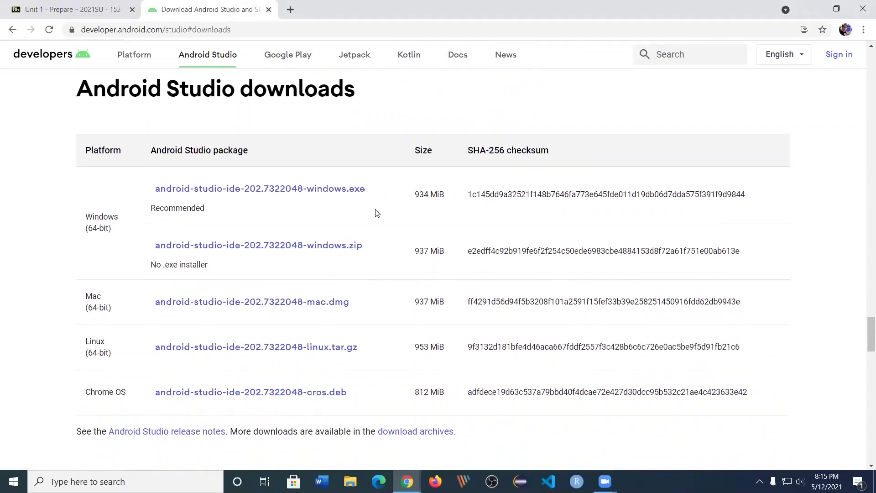
scroll(377, 215, down, 1)
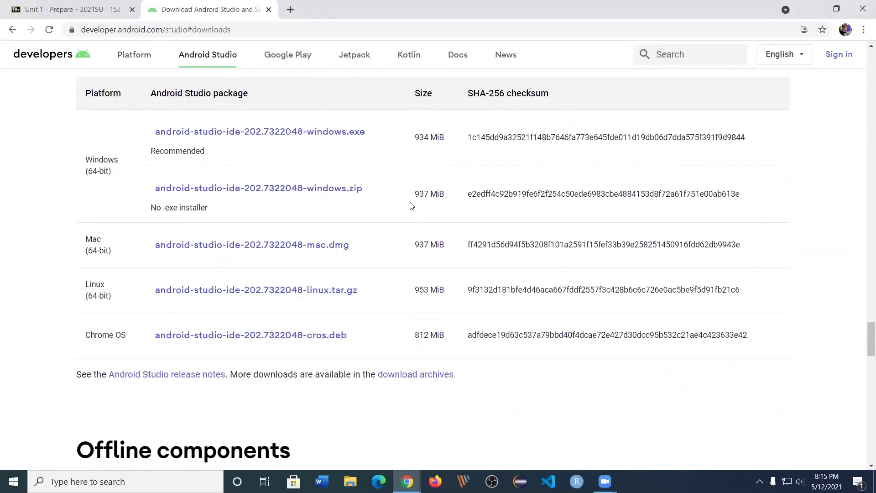
scroll(374, 150, up, 1)
click(12, 30)
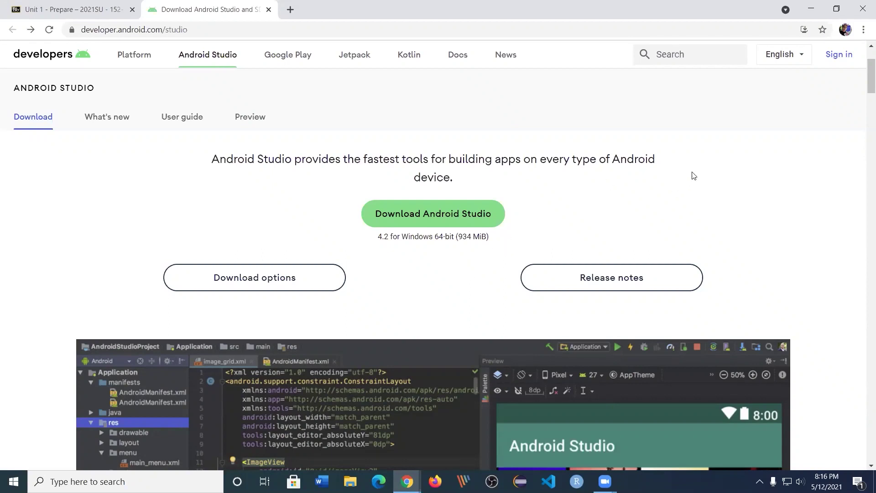
Minimize the browser and launch the android-studio-ide-202.7322048-windows installer from the desktop
click(815, 10)
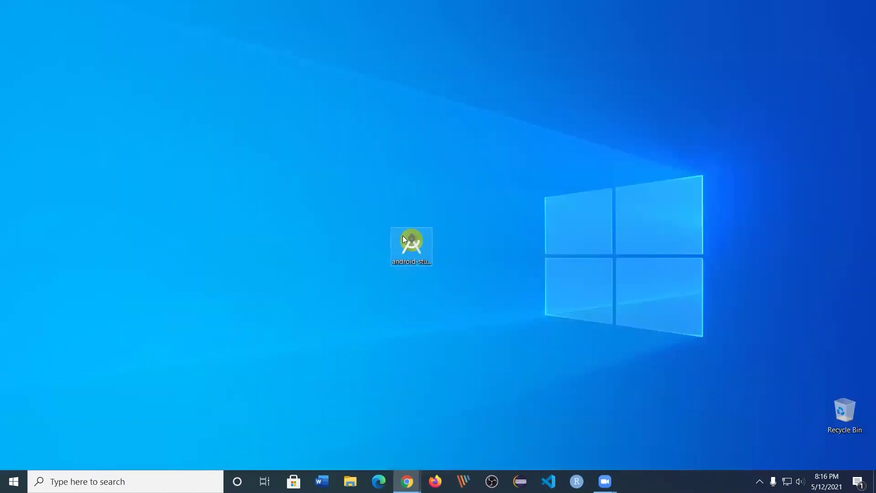
click(419, 245)
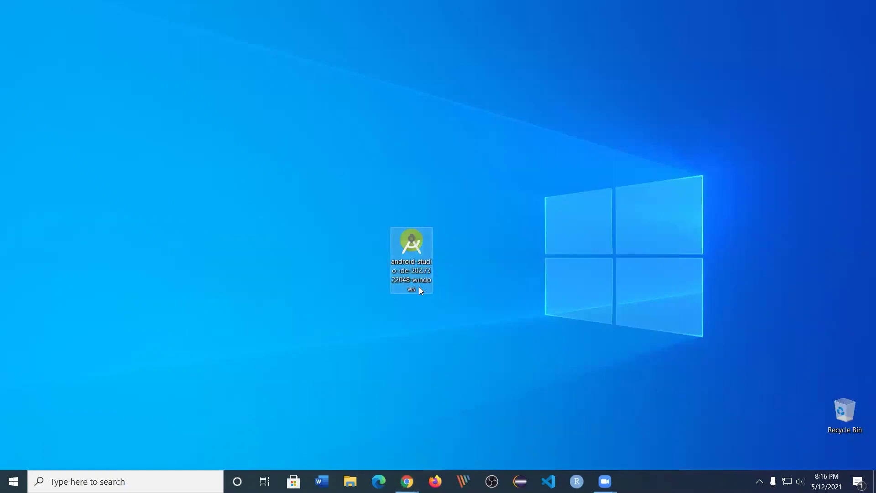
double_click(409, 245)
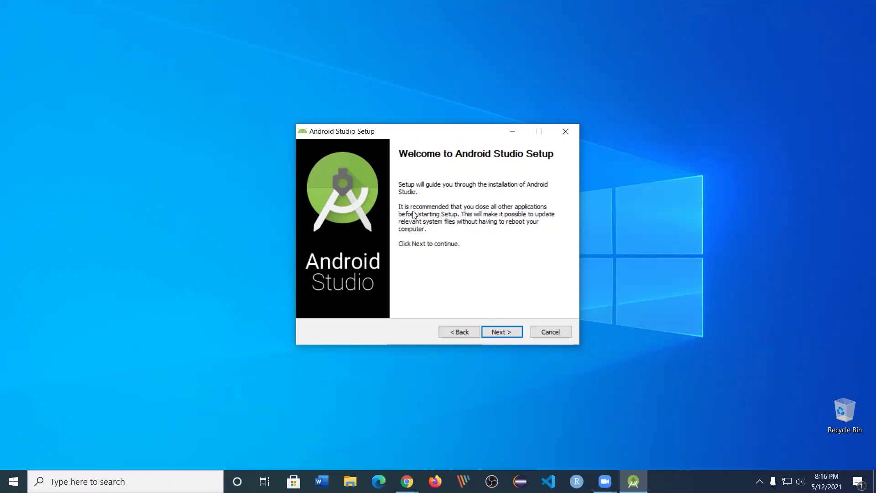
Install Android Studio with the Android Virtual Device component in C:\Program Files\Android\Android Studio, using the Android Studio Start Menu folder
click(501, 330)
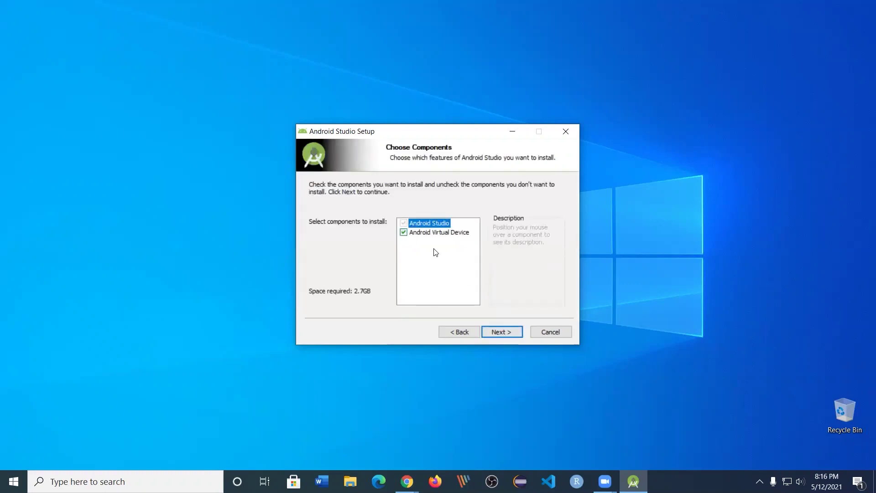
mouse_move(424, 235)
click(505, 332)
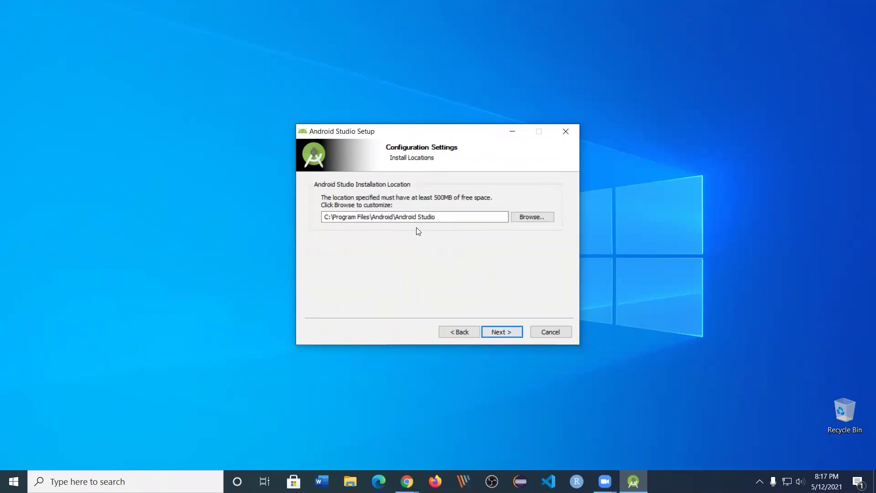
click(510, 330)
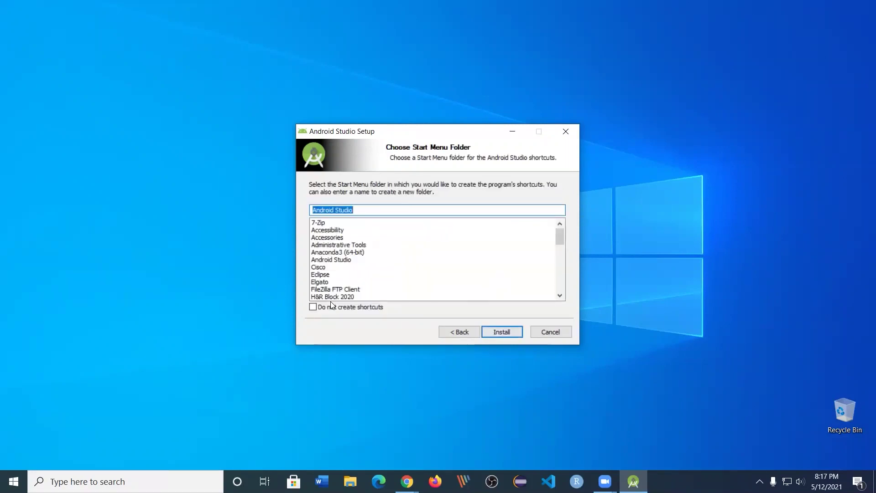
click(504, 330)
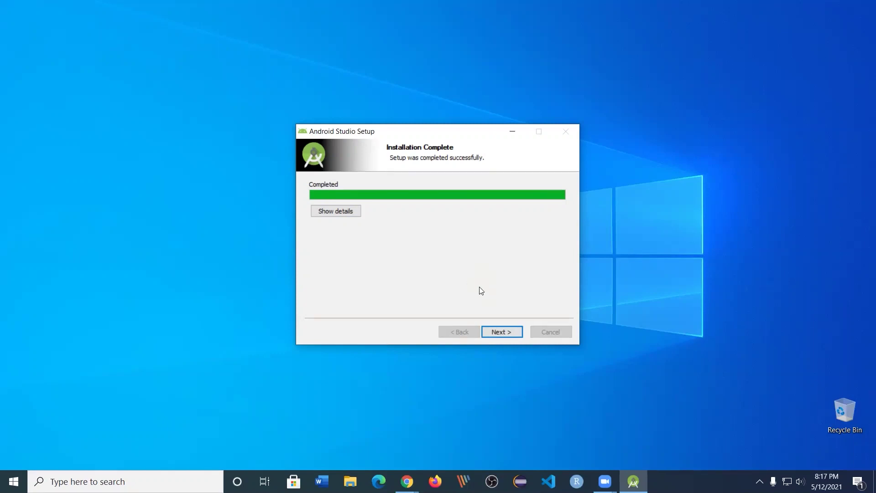
Finish the setup with Android Studio starting, and remove MyApplication from the recent projects
click(501, 331)
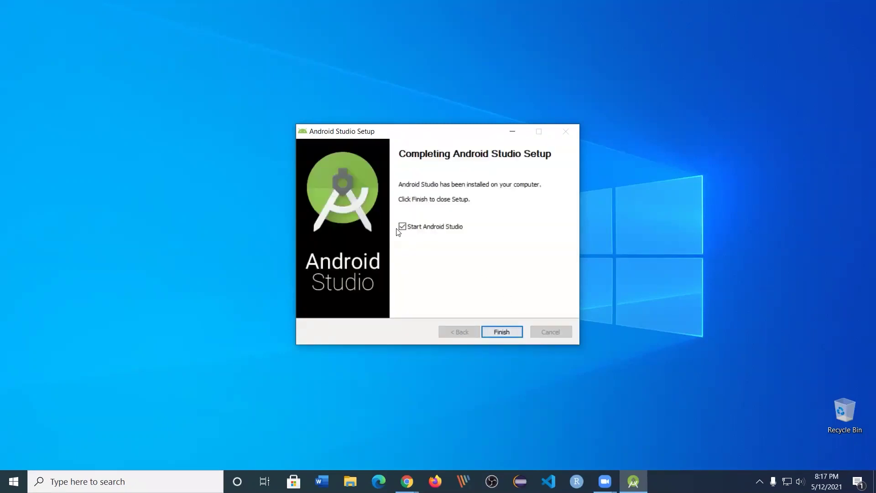
click(506, 330)
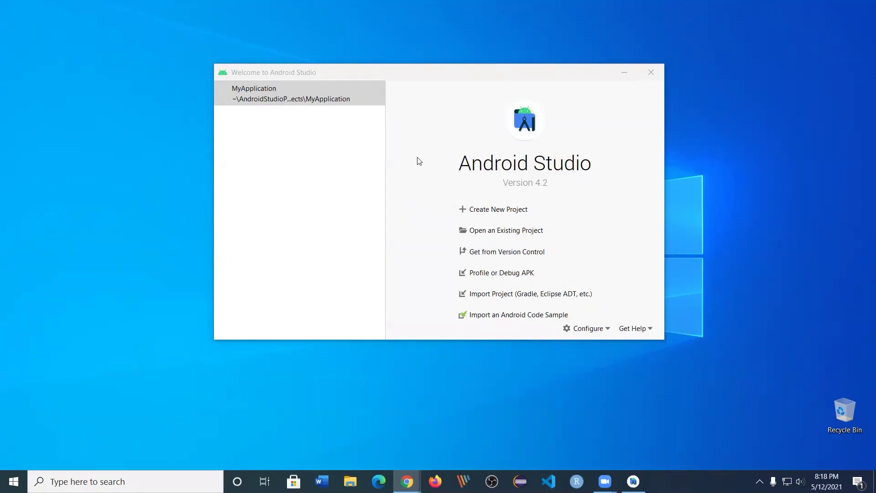
click(376, 95)
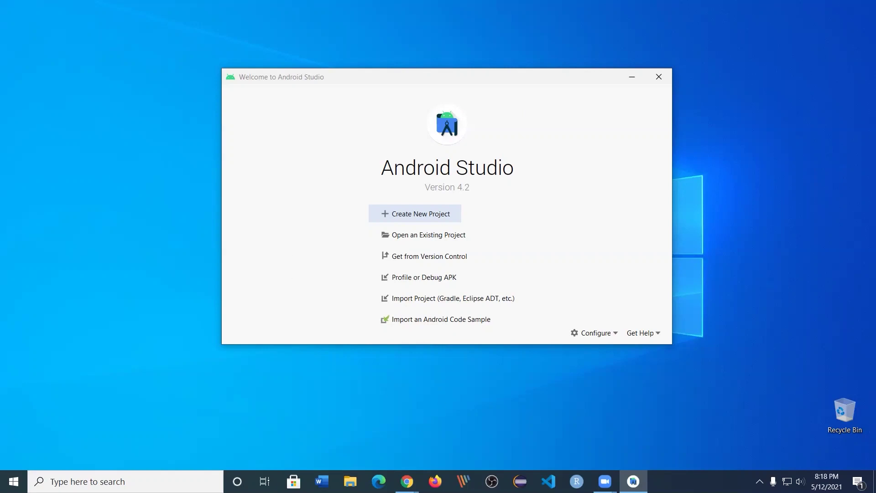
Switch to the Unit 1 course page in the browser and read the Android SDK section
click(415, 213)
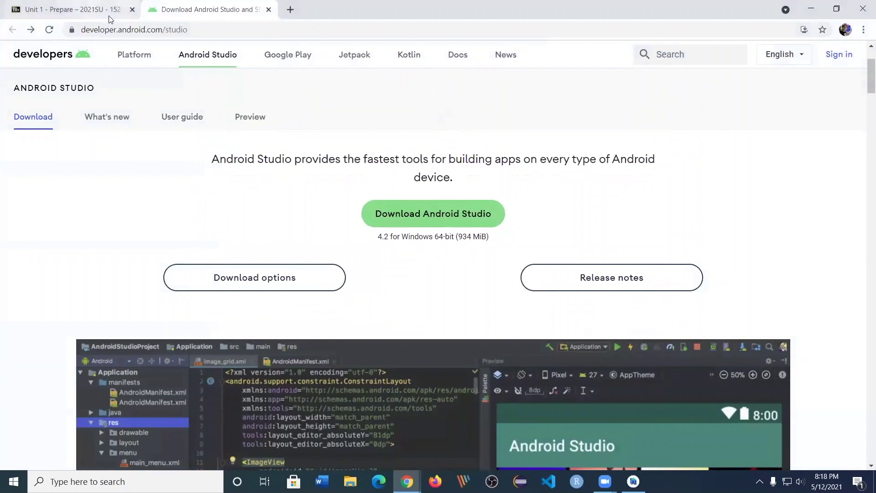
click(92, 9)
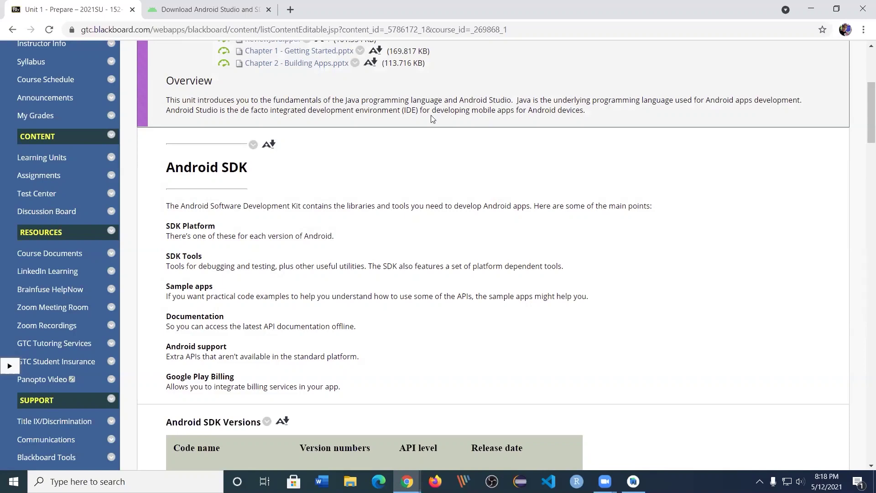
scroll(269, 165, down, 1)
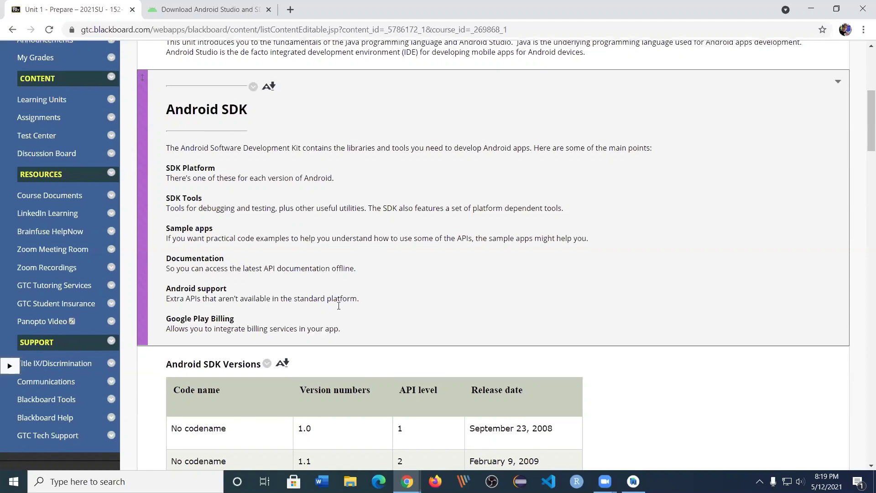
scroll(339, 314, down, 1)
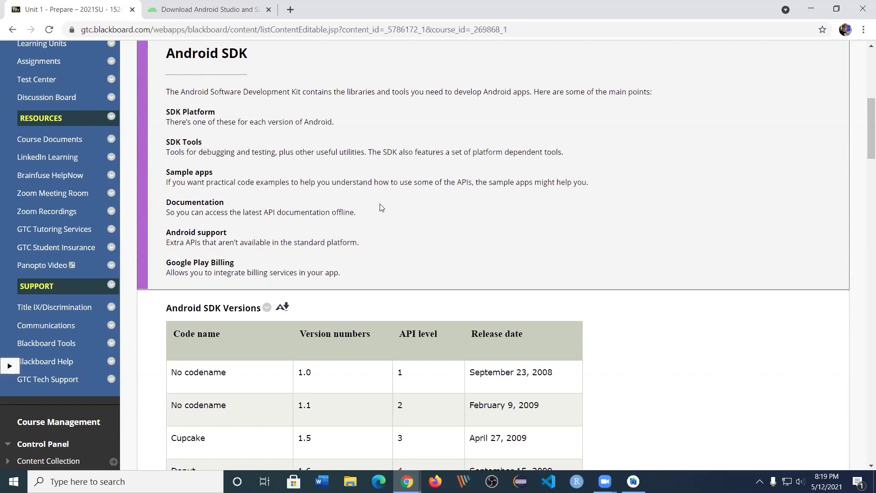
Examine the code names, API levels and release dates under Android SDK Versions, and view the Android Platform diagram below
scroll(382, 209, down, 3)
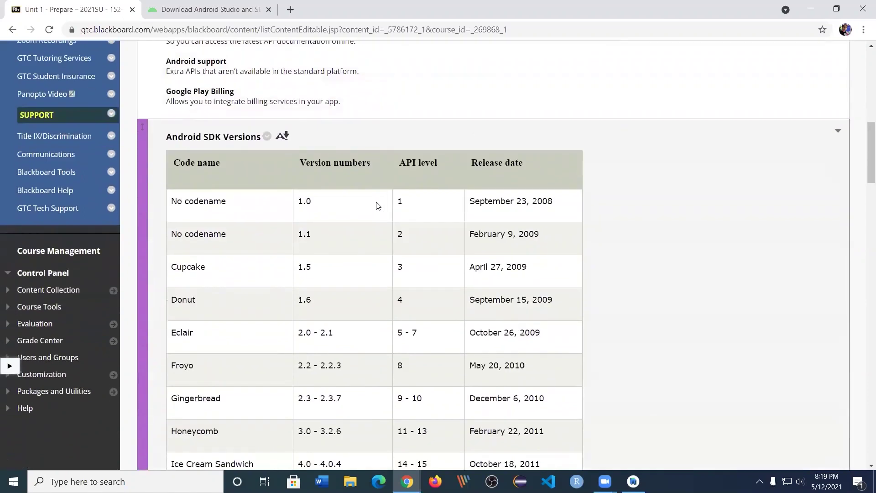
scroll(381, 183, down, 2)
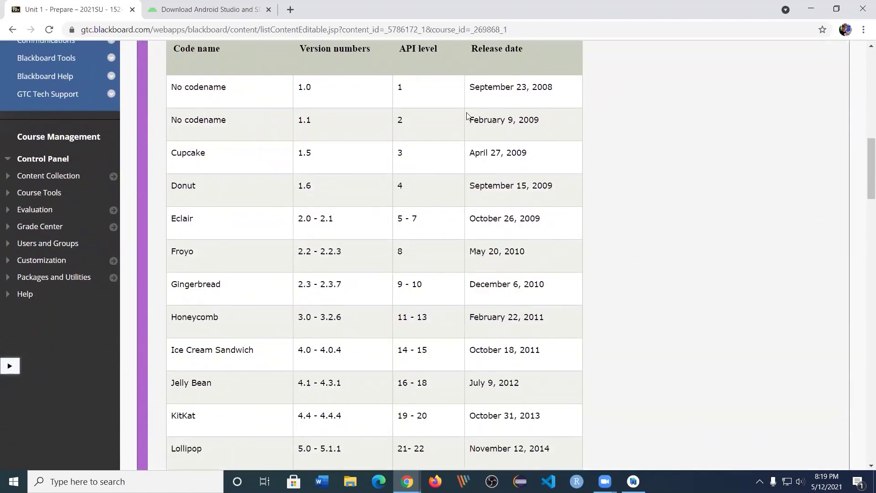
drag(552, 87, 527, 86)
click(595, 94)
drag(189, 87, 209, 87)
drag(194, 119, 243, 125)
scroll(185, 110, down, 1)
click(181, 97)
drag(181, 97, 191, 98)
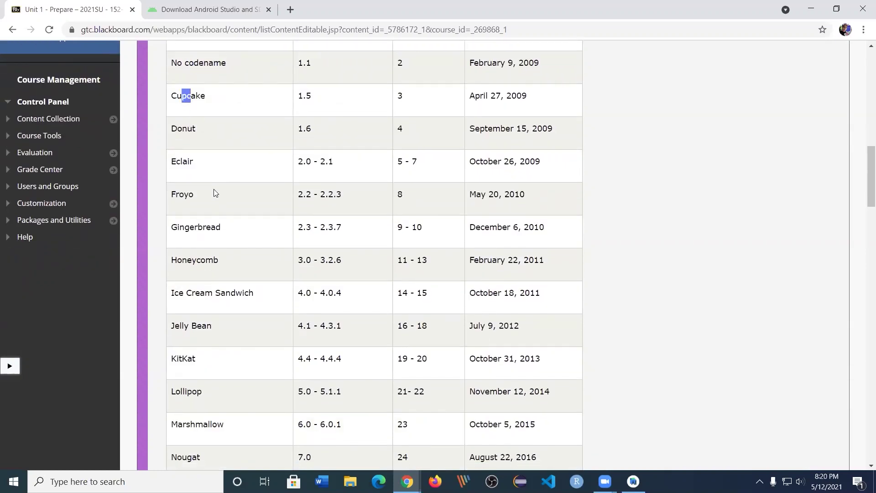
click(212, 167)
scroll(251, 223, down, 4)
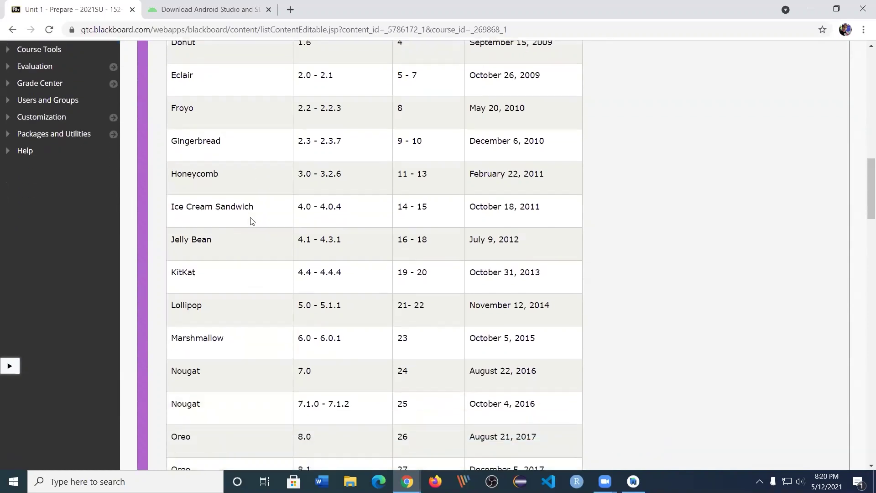
scroll(254, 229, down, 3)
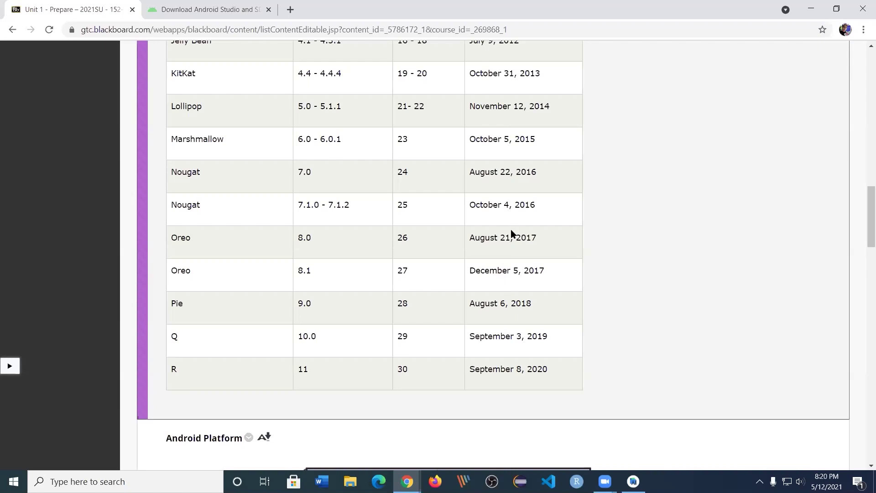
scroll(500, 156, up, 3)
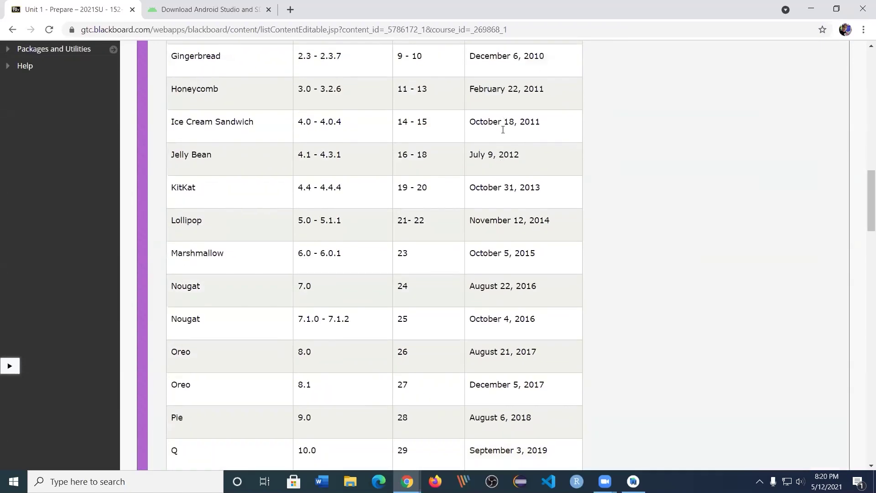
scroll(502, 265, down, 3)
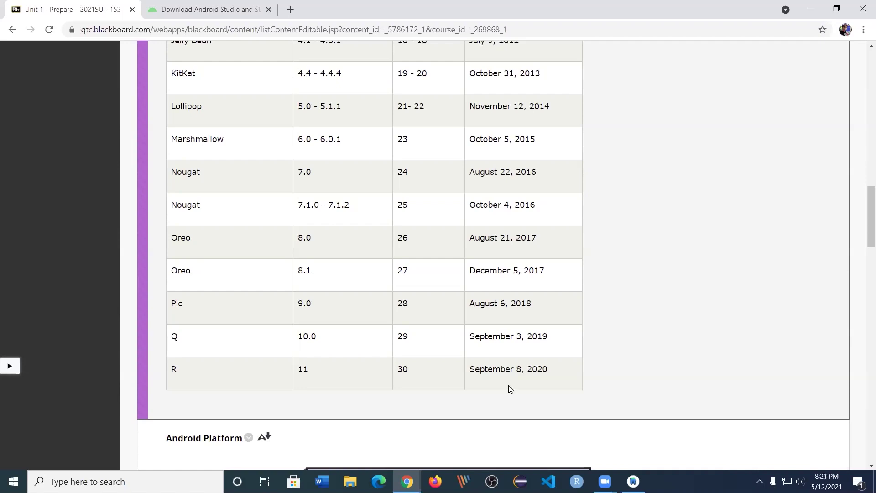
scroll(444, 327, down, 7)
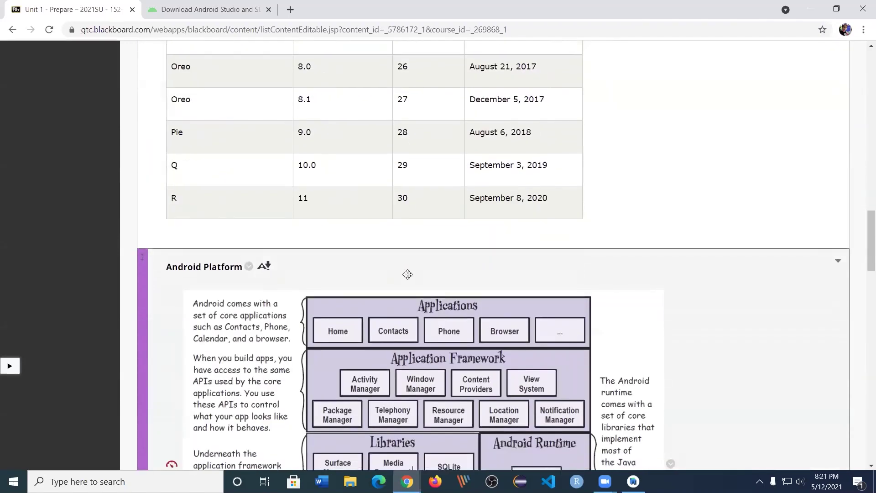
scroll(414, 239, down, 1)
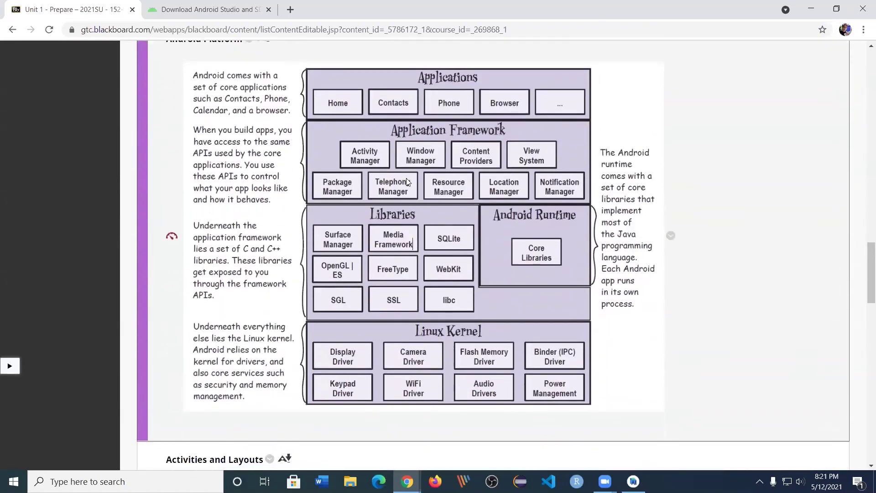
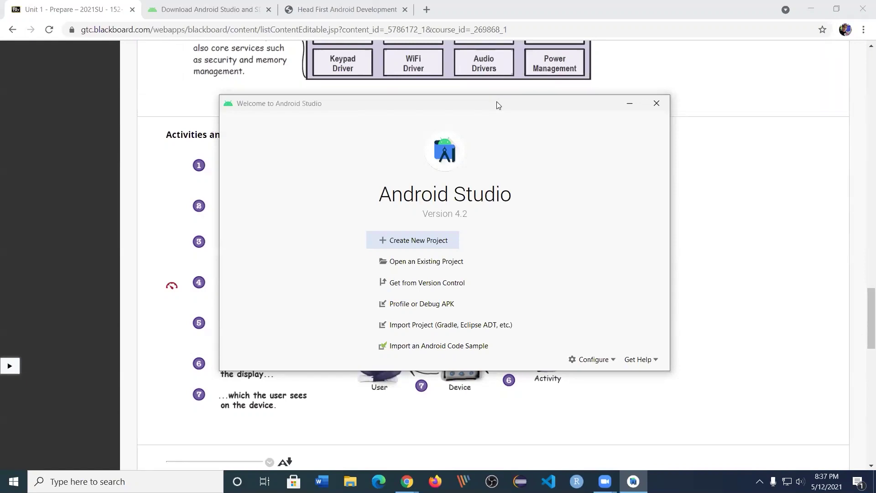
Minimize the browser behind the Android Studio welcome window
drag(499, 105, 501, 106)
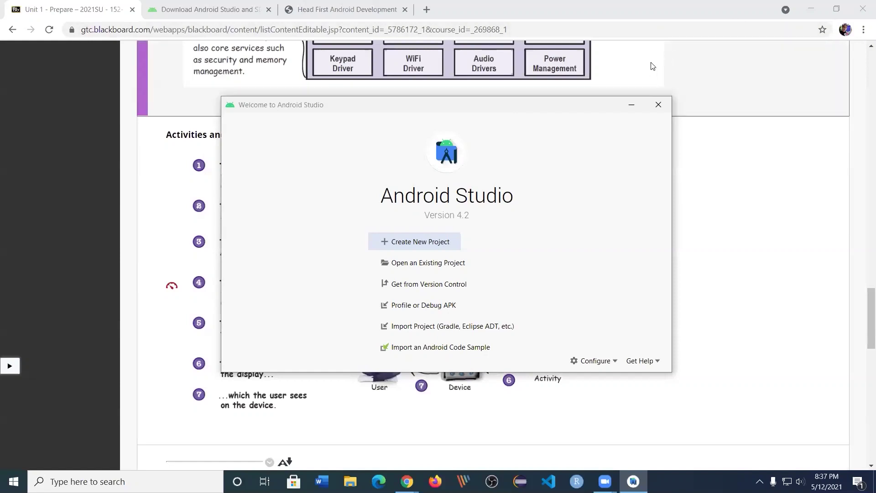
click(651, 18)
click(811, 8)
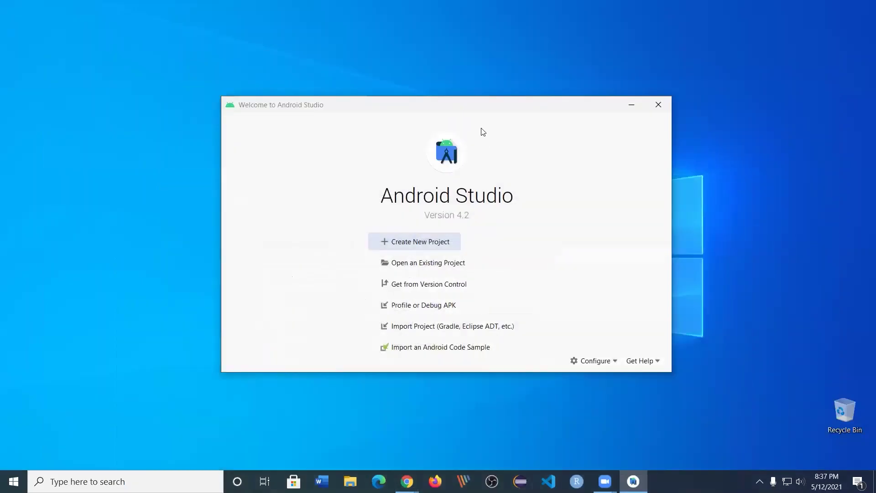
drag(476, 108, 472, 110)
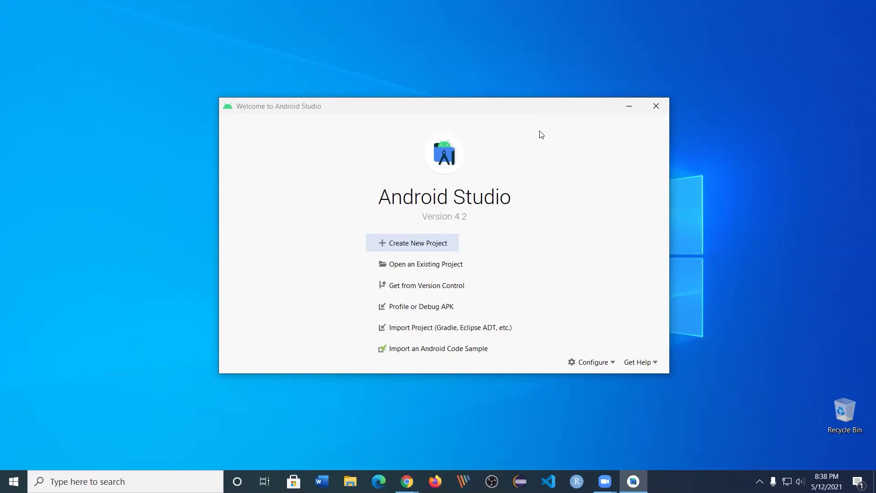
drag(536, 110, 539, 109)
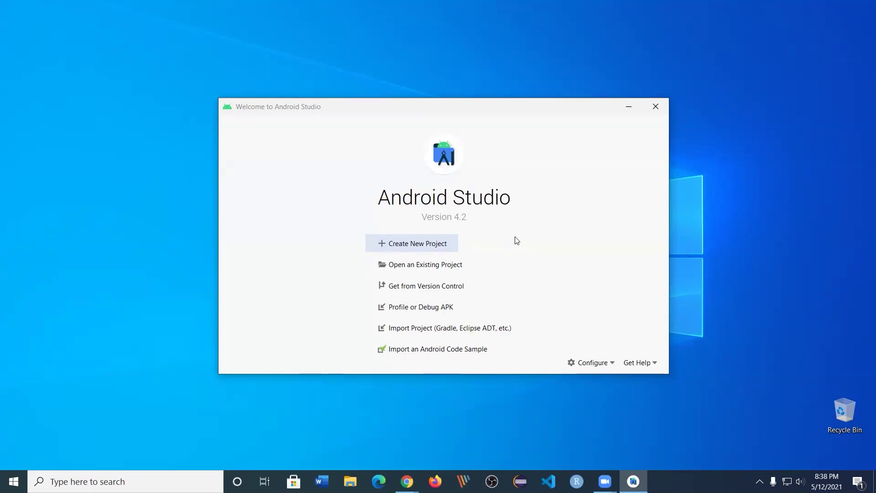
drag(494, 111, 495, 100)
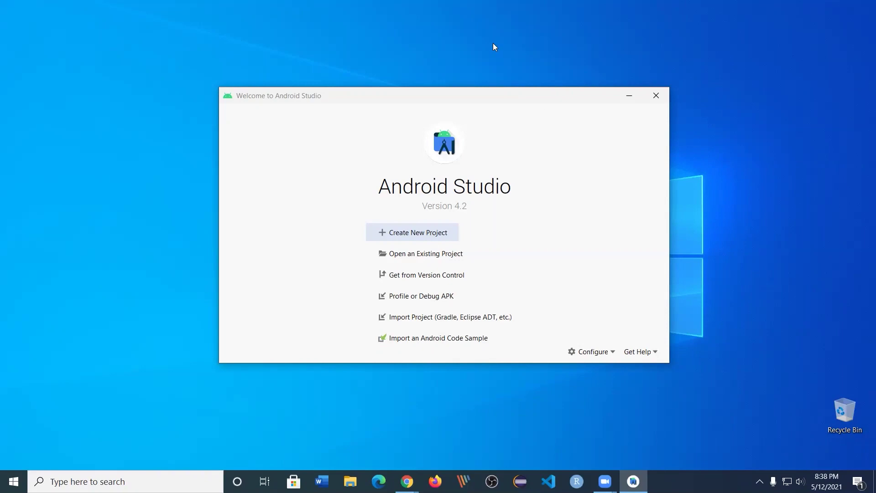
Open the AVD Manager from the welcome window and start creating a virtual device
drag(489, 94, 488, 91)
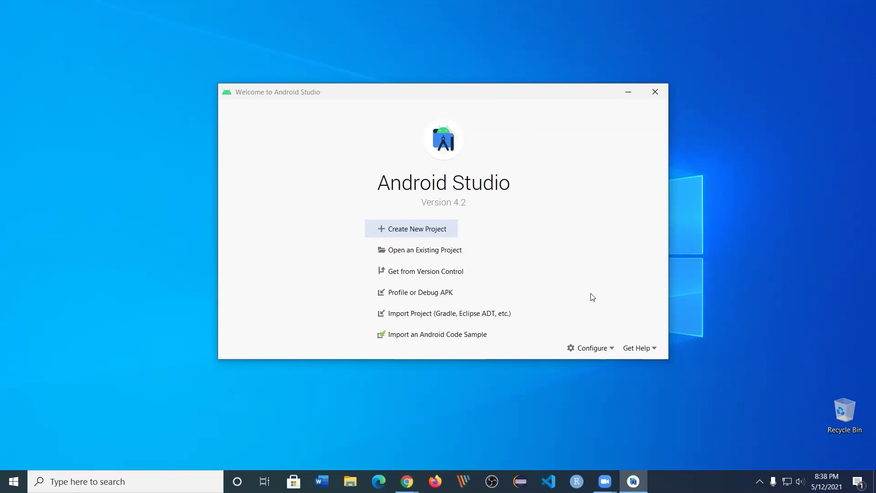
click(608, 351)
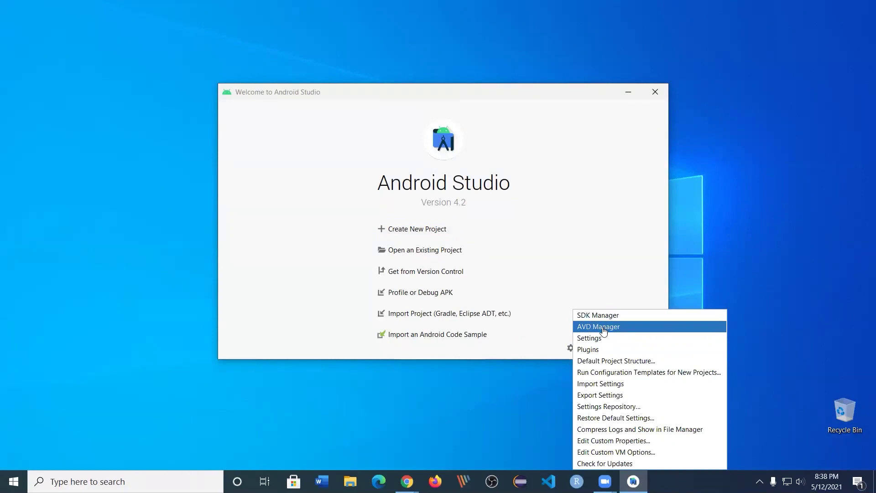
click(603, 331)
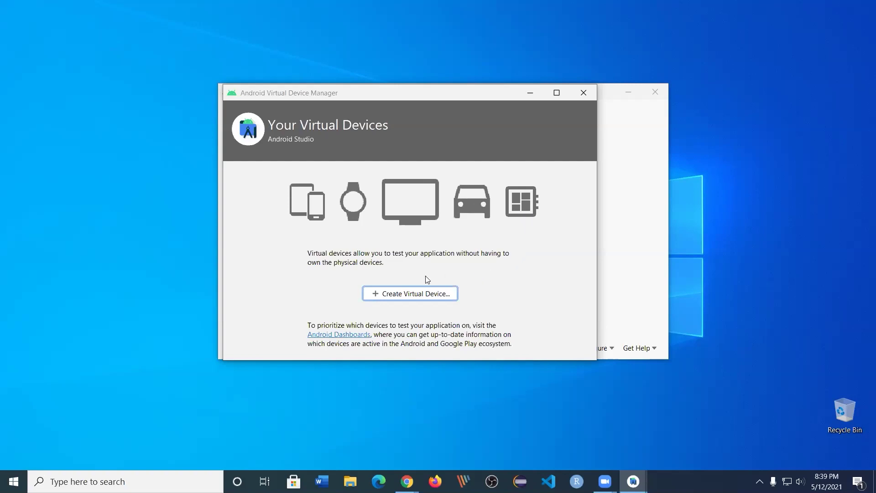
click(413, 295)
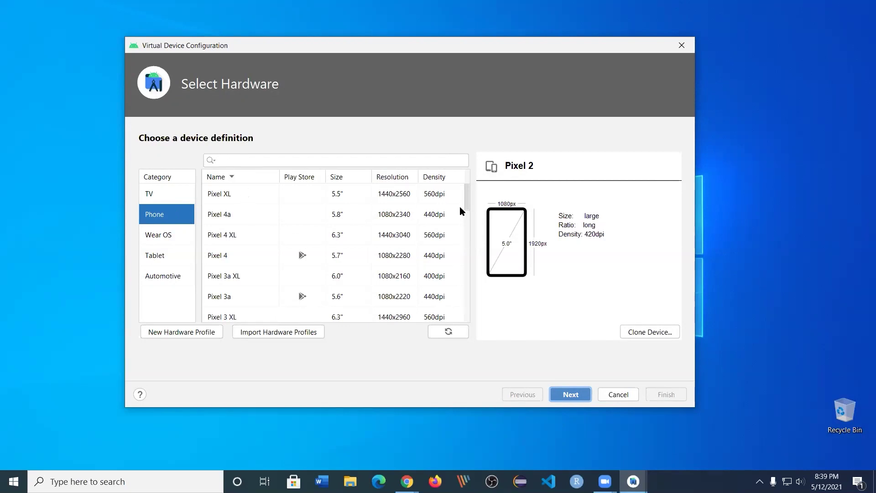
Browse the phone definitions and select the Galaxy Nexus to view its specifications
drag(468, 201, 470, 265)
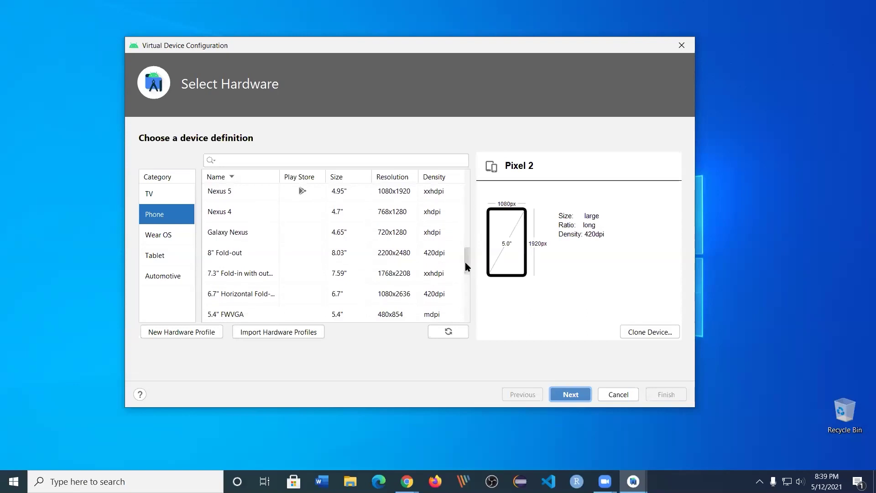
drag(466, 262, 468, 253)
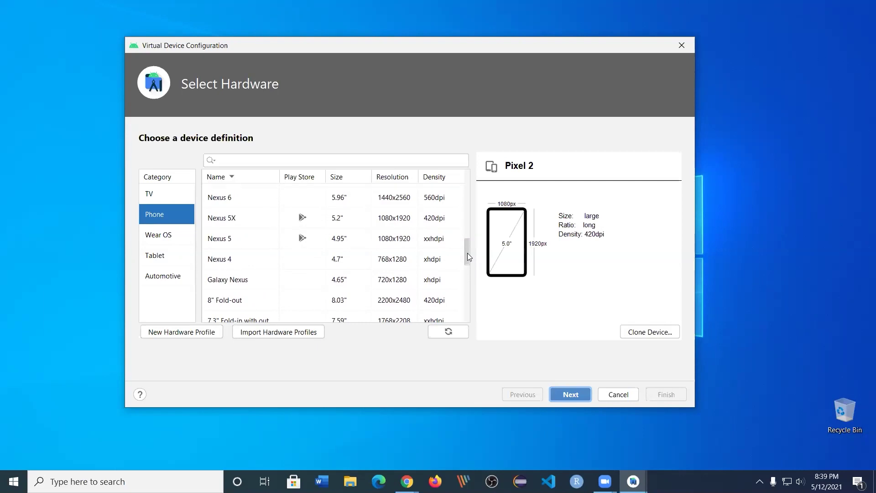
drag(467, 255, 468, 258)
click(257, 270)
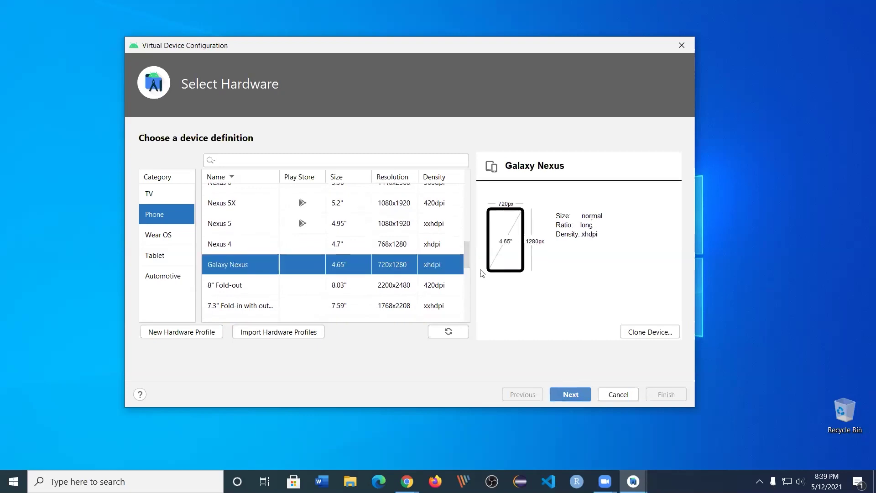
drag(468, 265, 467, 238)
scroll(393, 231, up, 3)
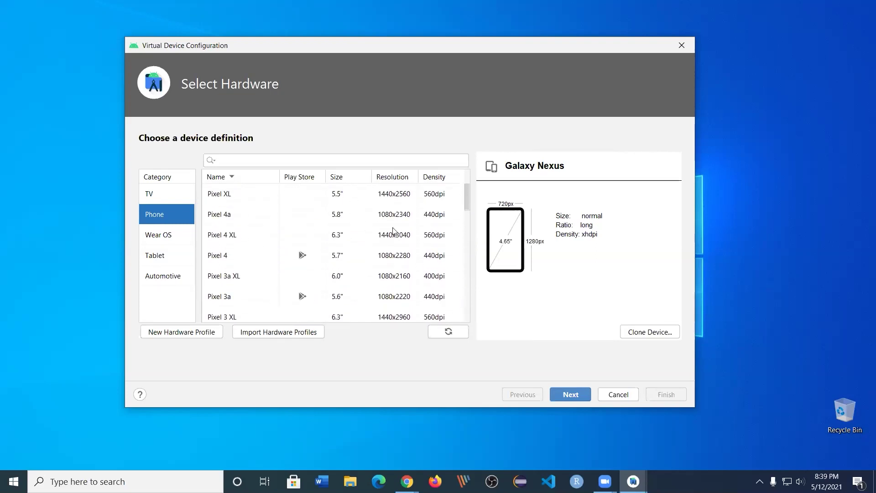
Choose the Pixel 4 XL as the phone hardware and accept the R system image with API level 30
click(248, 236)
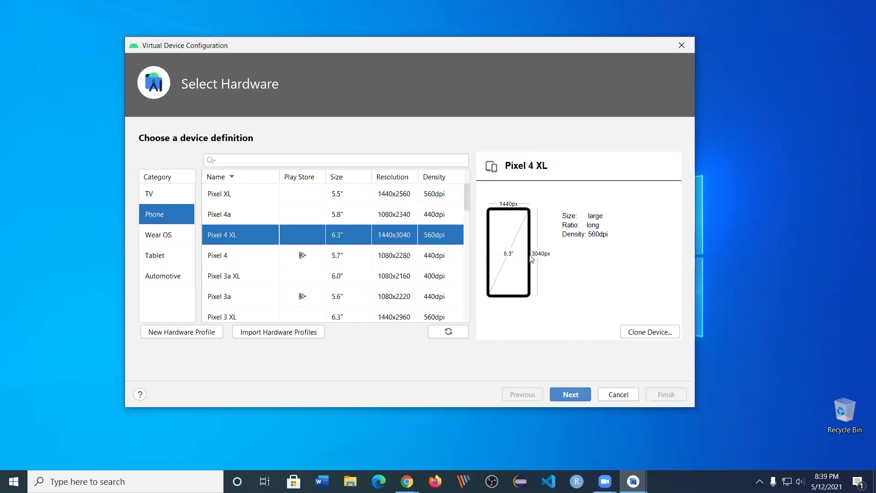
click(571, 394)
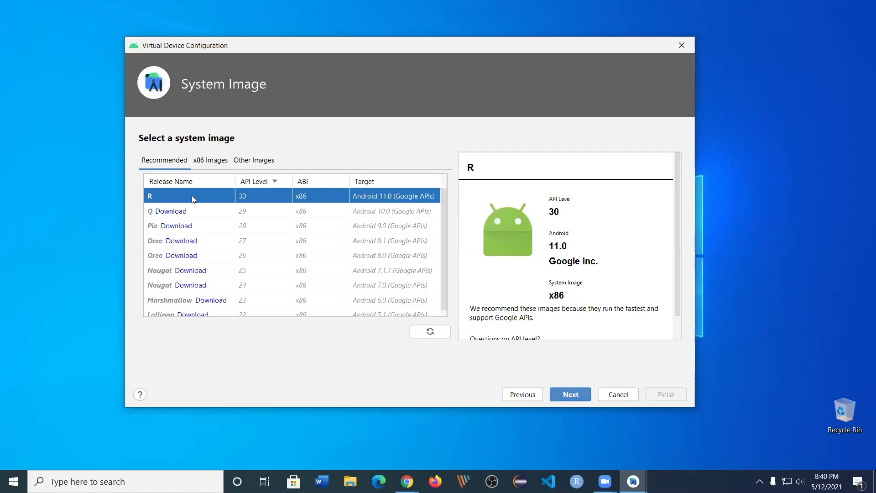
click(571, 394)
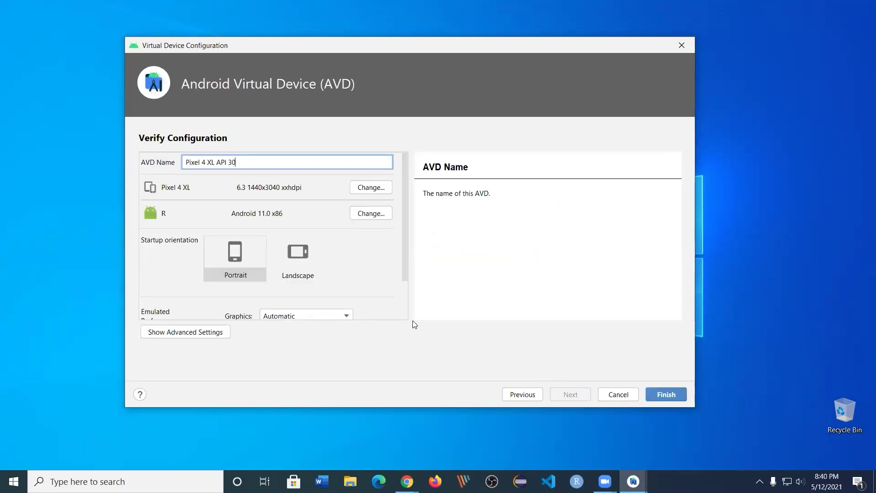
Keep the AVD name Pixel 4 XL API 30, set the startup orientation to Portrait, and finish creating the virtual device
drag(248, 161, 168, 163)
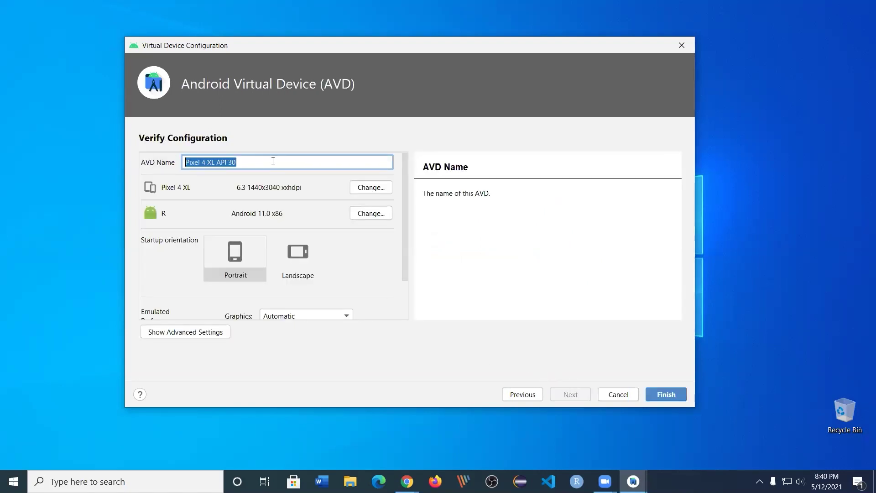
click(275, 163)
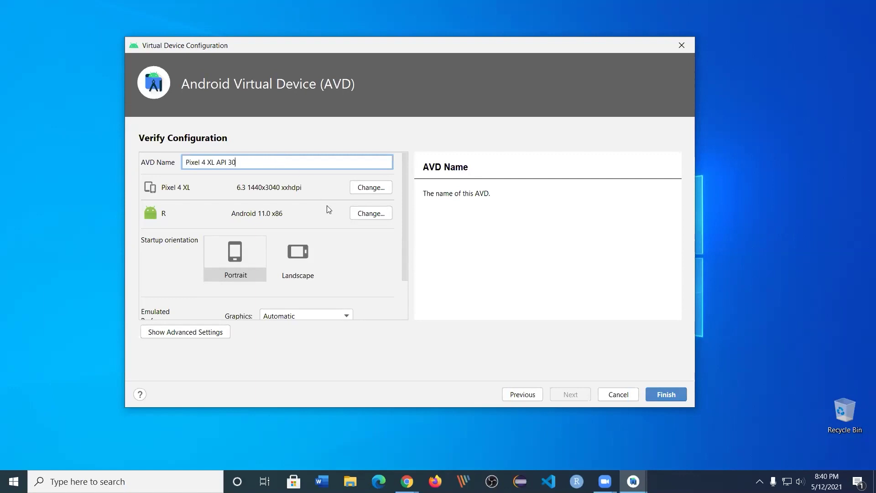
click(300, 258)
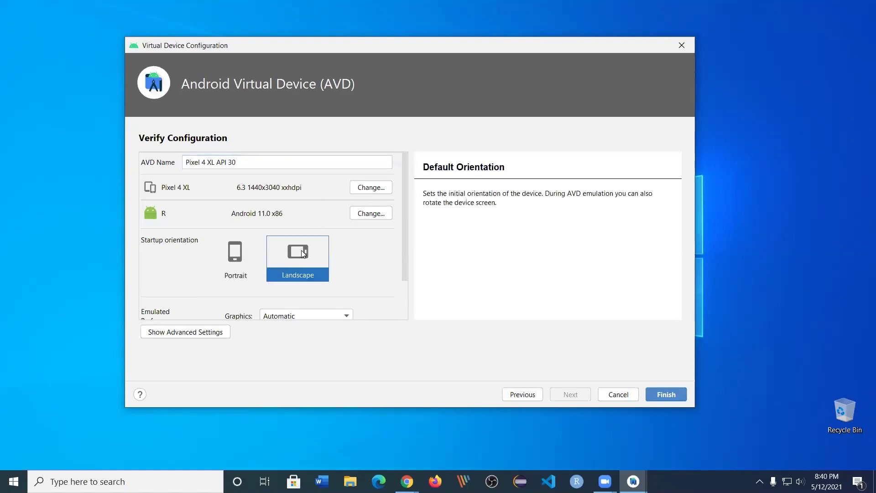
click(235, 271)
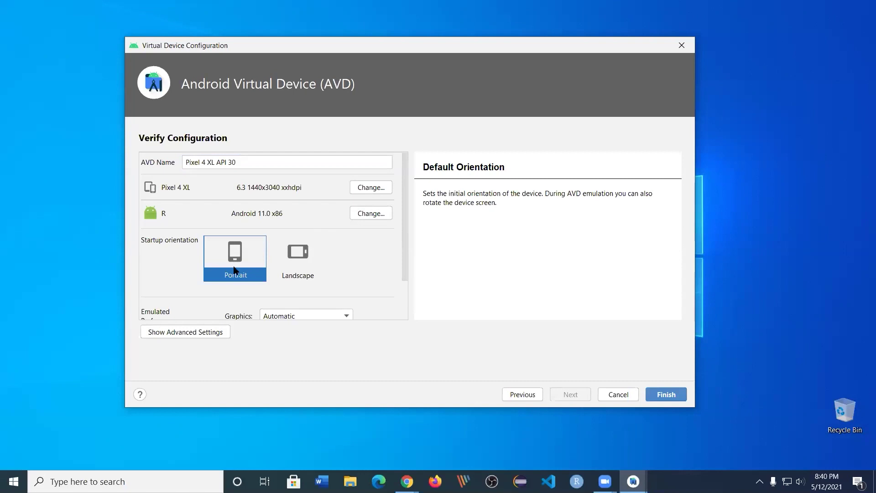
click(665, 395)
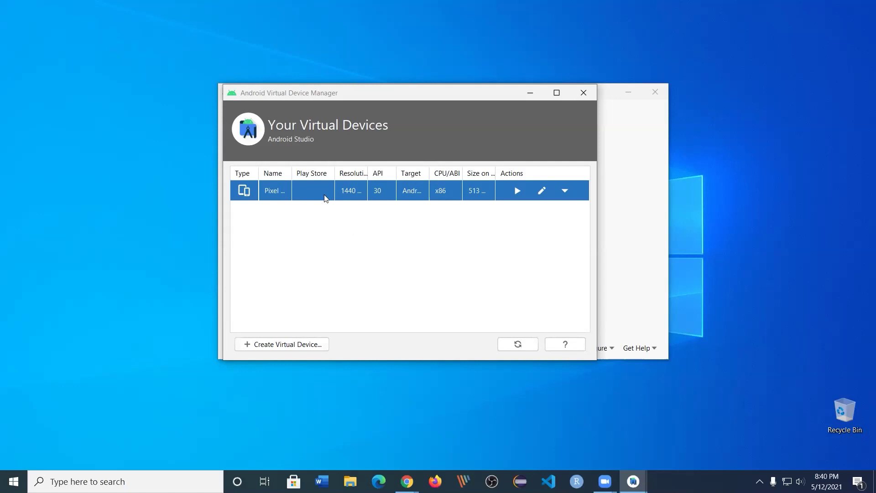
Launch the Pixel 4 XL virtual device and arrange its emulator beside the Android Studio welcome window, with the device manager minimized
click(517, 193)
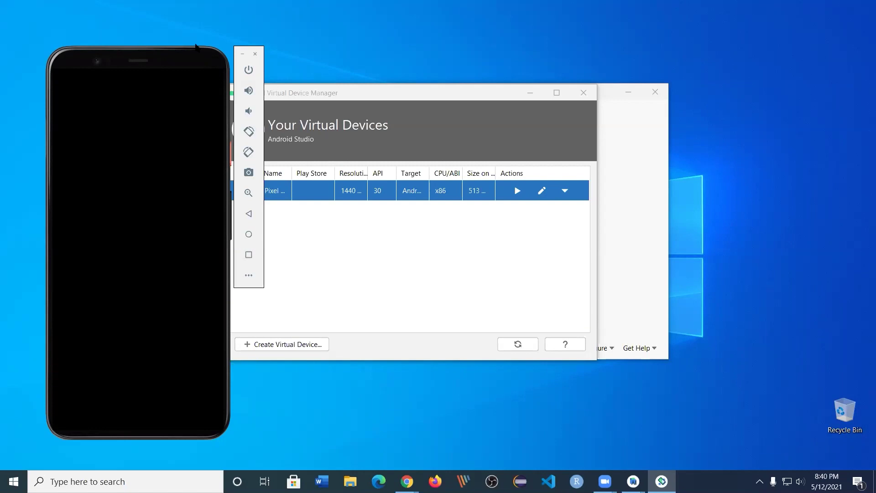
drag(166, 55, 192, 48)
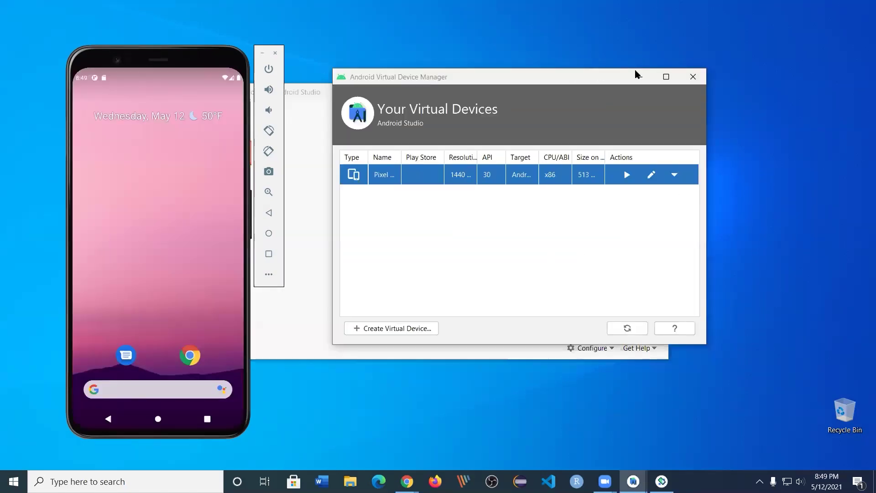
click(635, 77)
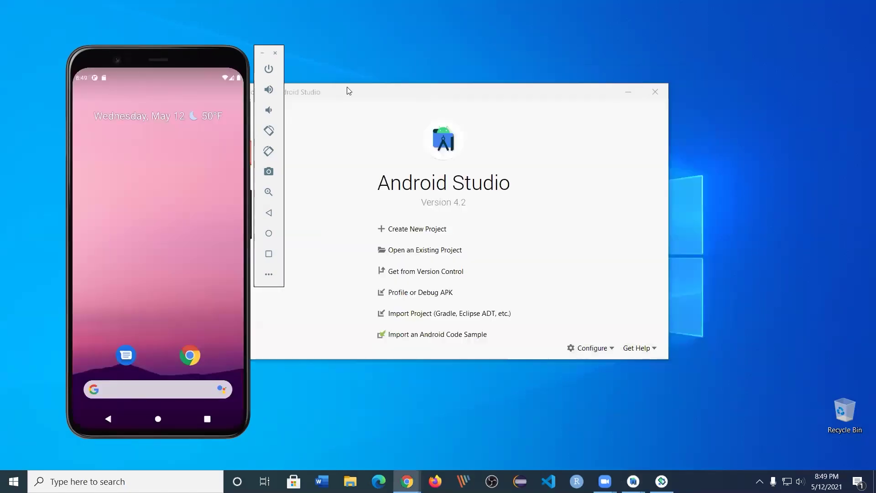
drag(391, 91, 465, 85)
drag(204, 65, 169, 50)
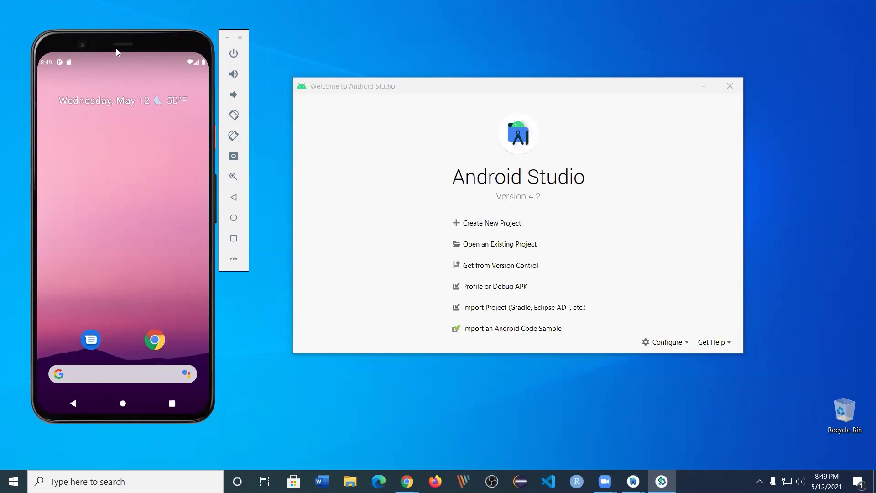
drag(116, 48, 121, 48)
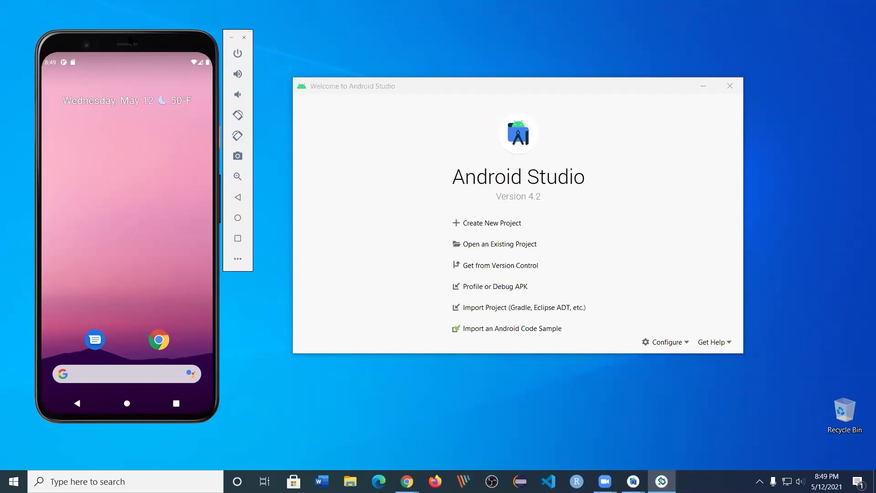
View the installed apps in the emulator's app drawer and return to its home screen
click(129, 327)
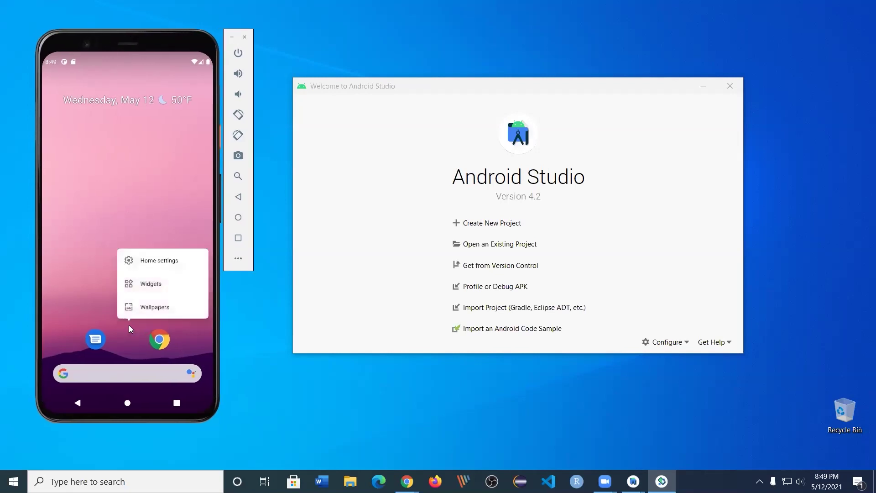
click(143, 168)
drag(144, 169, 166, 127)
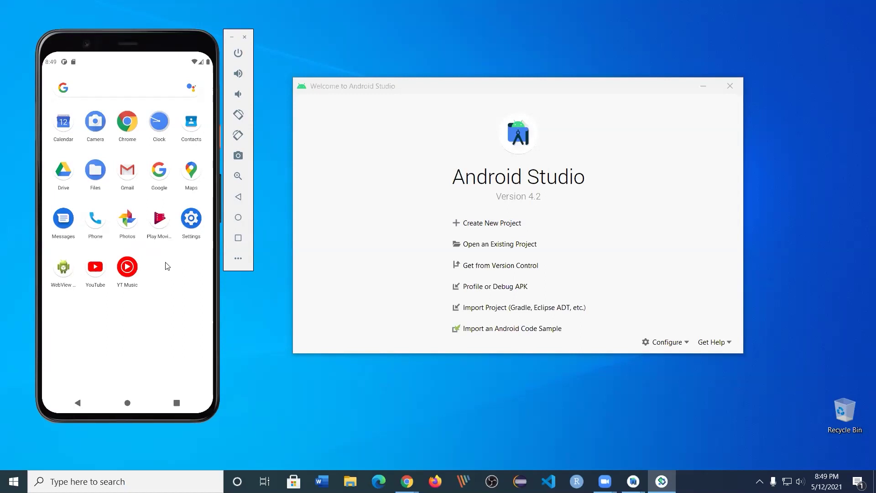
drag(133, 124, 150, 178)
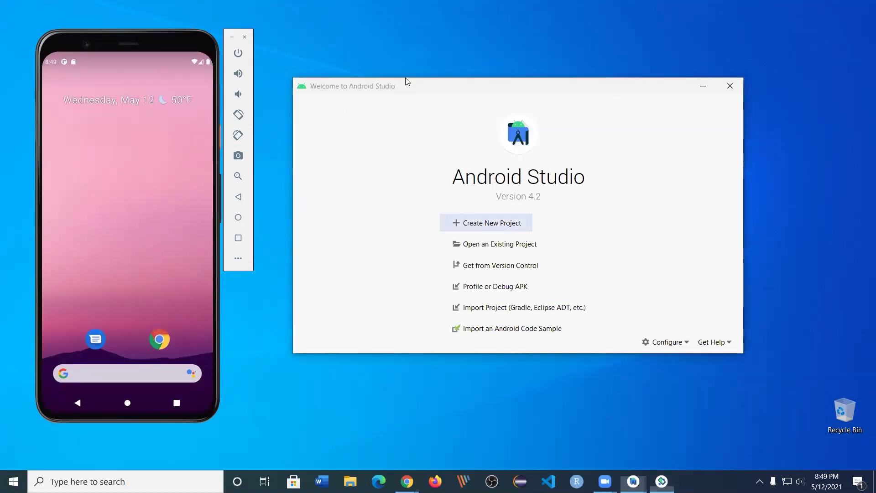
Switch to the Blackboard course in the browser and open its Course Documents page
drag(405, 77, 406, 43)
mouse_move(406, 481)
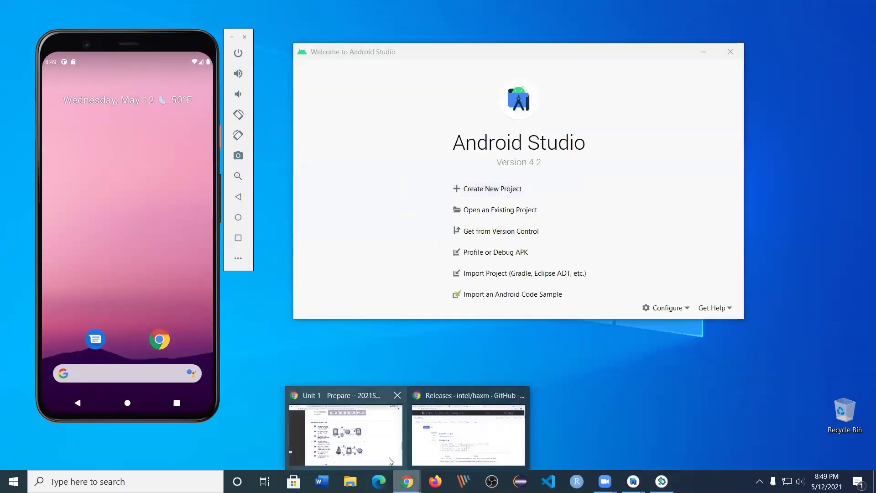
click(343, 429)
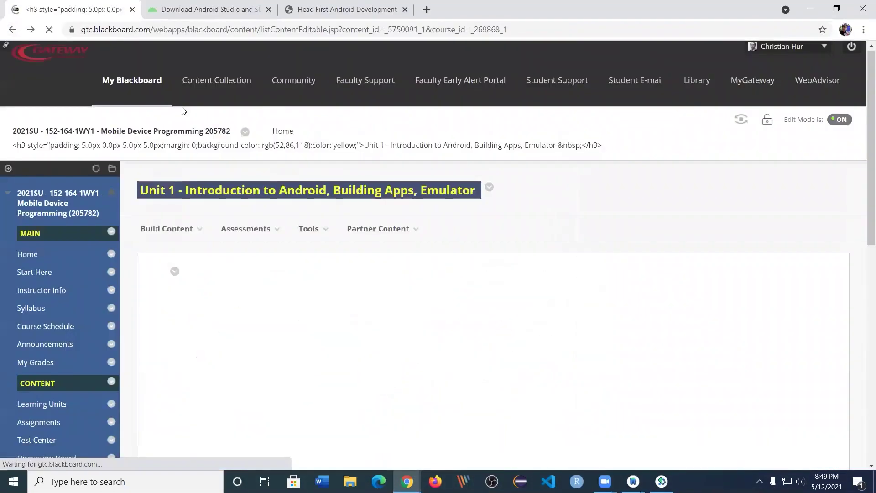
scroll(124, 182, down, 4)
scroll(61, 218, down, 1)
click(62, 217)
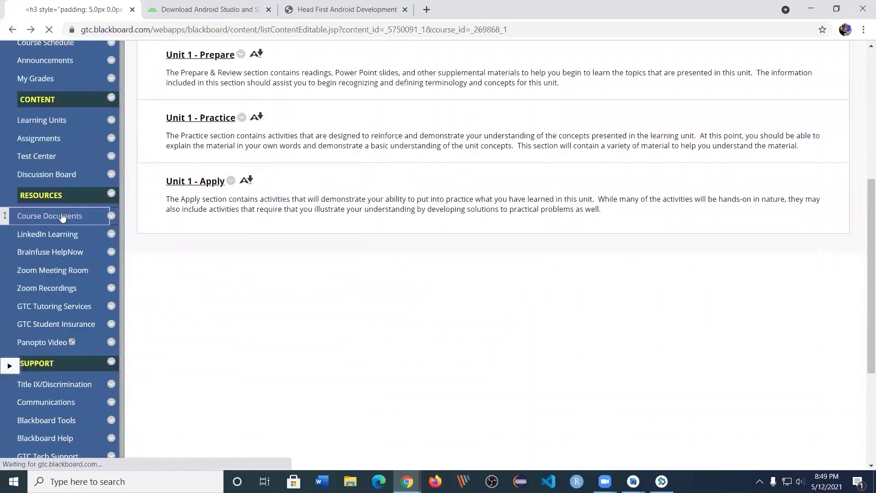
Save the FlapFairyFlap+.apk attachment of the Flap Fairy Flap App entry to the Desktop
scroll(325, 225, down, 2)
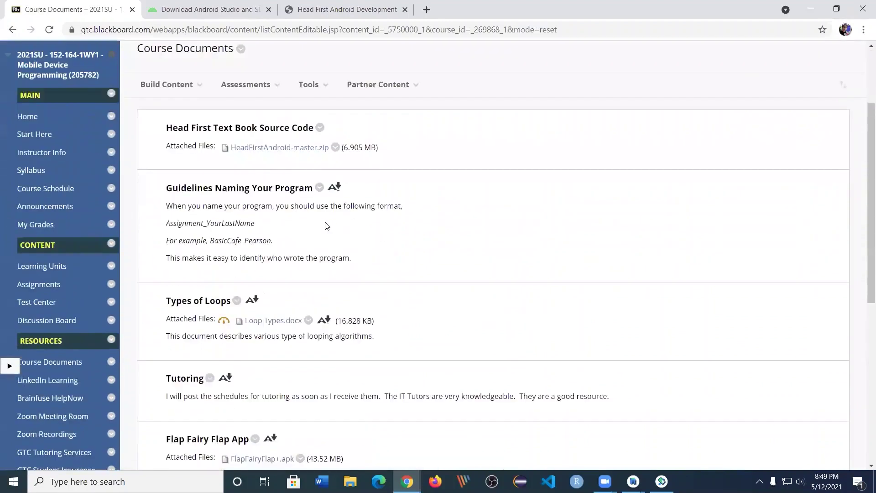
scroll(379, 219, down, 3)
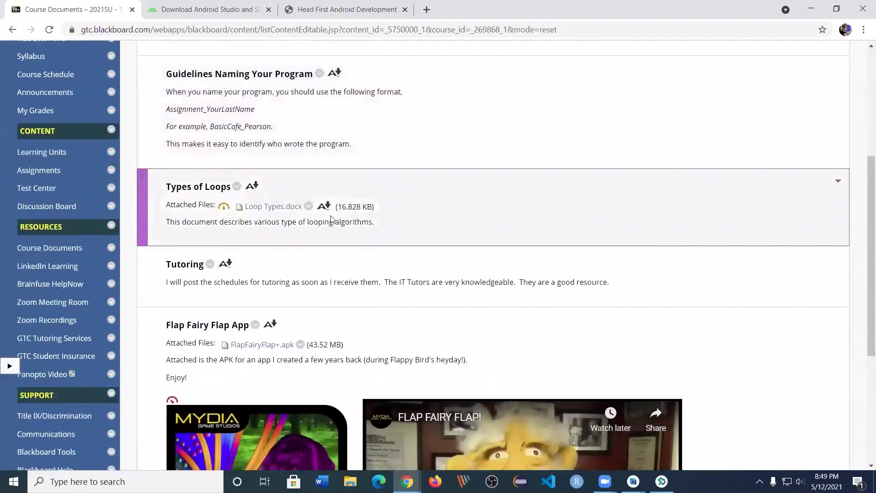
scroll(331, 223, down, 2)
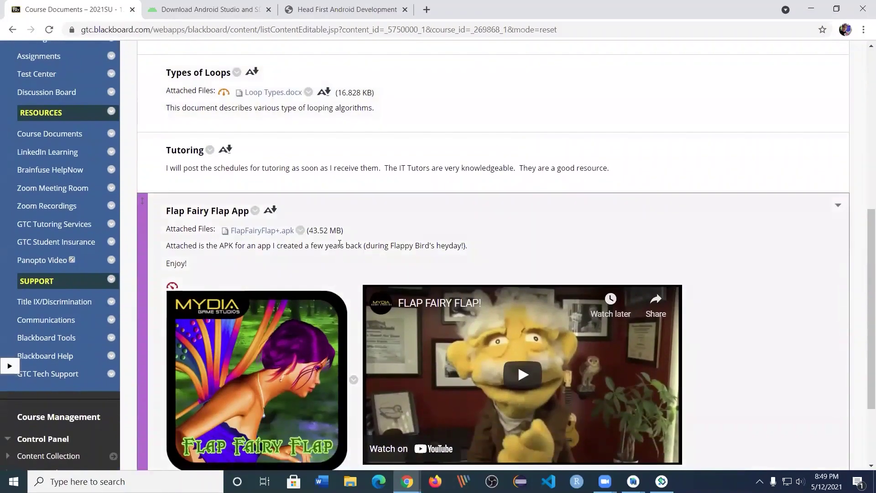
scroll(315, 201, down, 1)
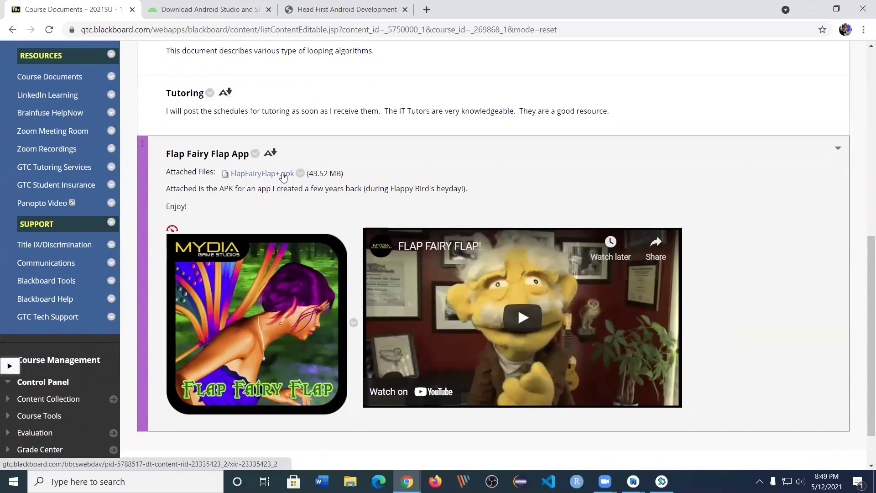
right_click(283, 175)
click(313, 230)
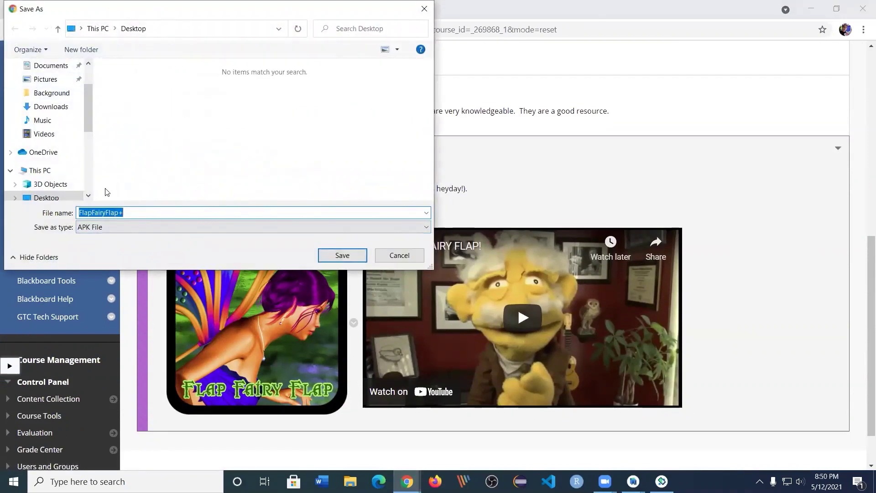
click(341, 254)
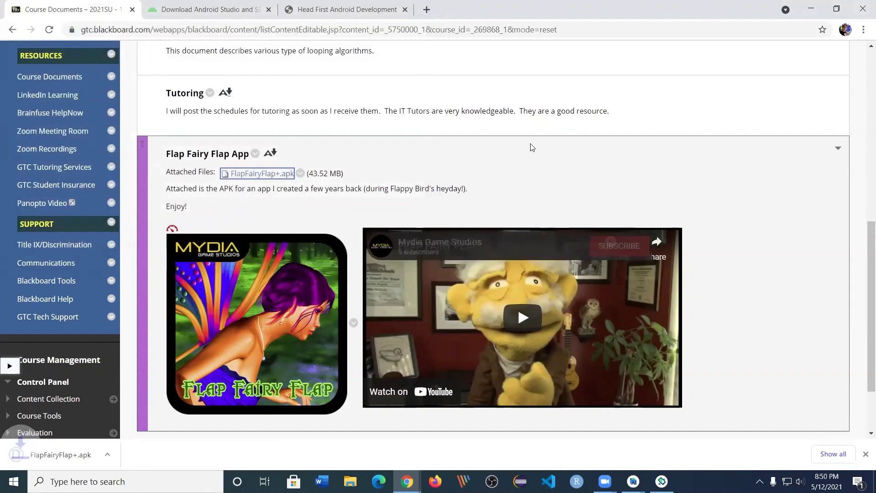
Minimize the browser and the Android Studio welcome window to expose the desktop beside the emulator
click(810, 8)
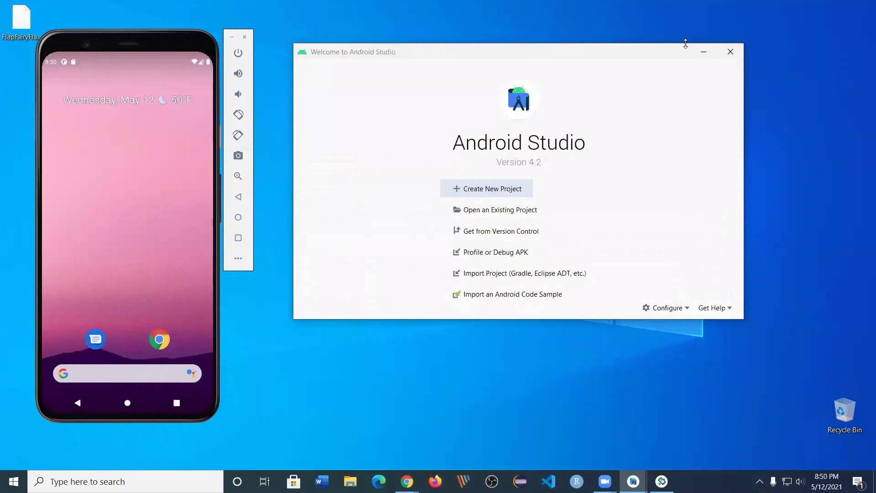
click(694, 52)
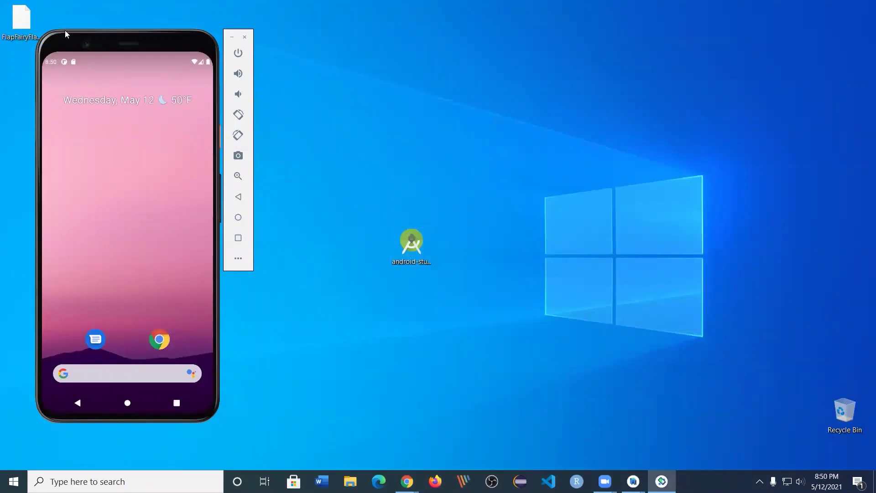
Install FlapFairyFlap+.apk from the desktop onto the emulator and launch the app from the app drawer
drag(23, 16, 115, 207)
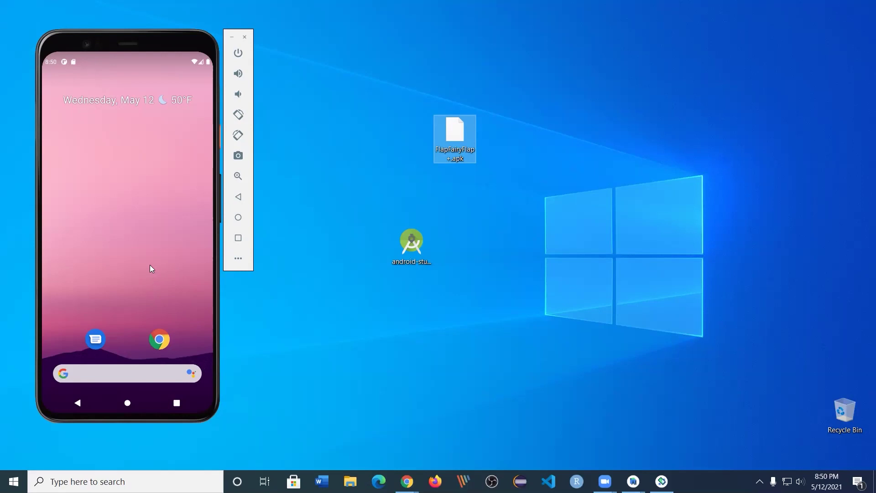
click(135, 268)
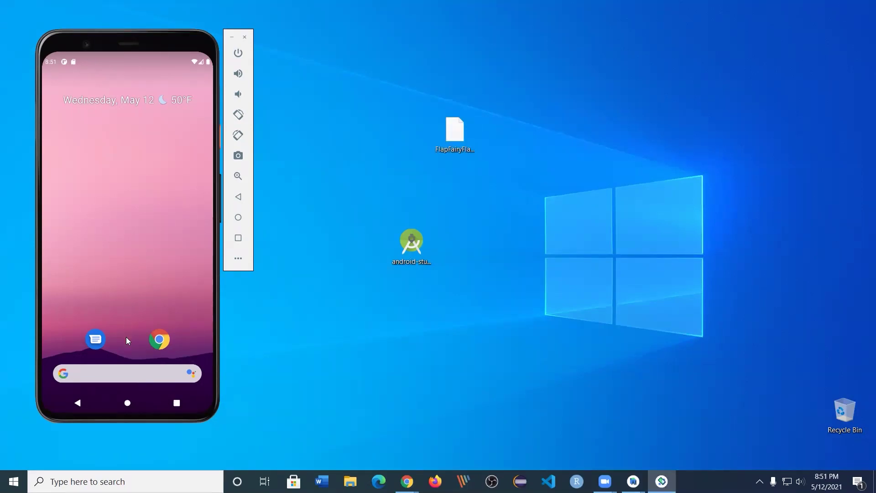
drag(130, 317, 128, 159)
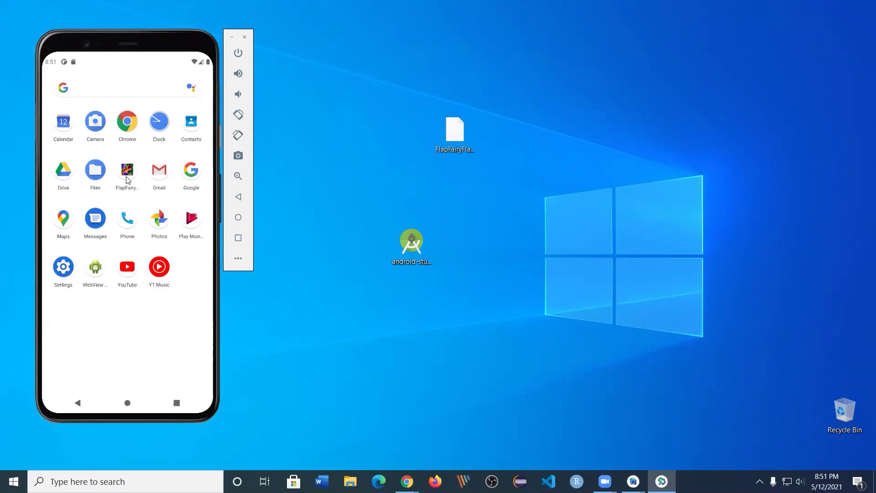
click(128, 179)
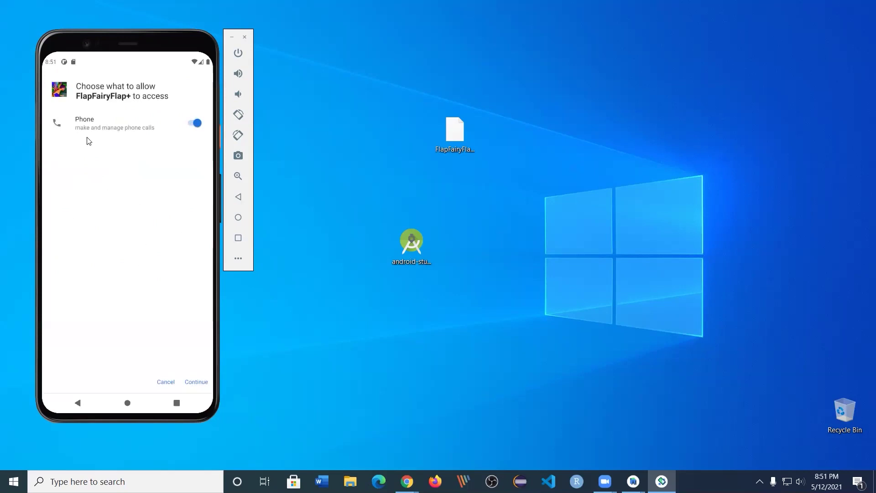
Deny FlapFairyFlap+ the Phone permission anyway, continue, acknowledge the older-version notice and decline installing Google Play Games
click(197, 124)
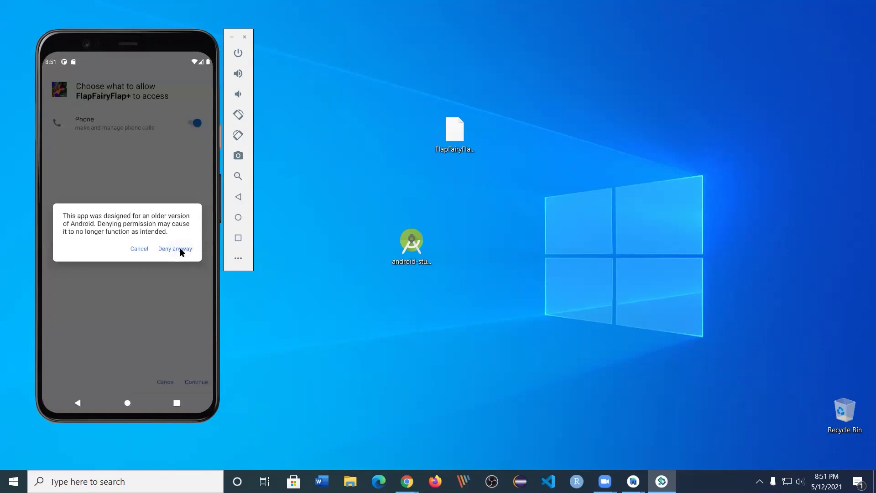
click(180, 249)
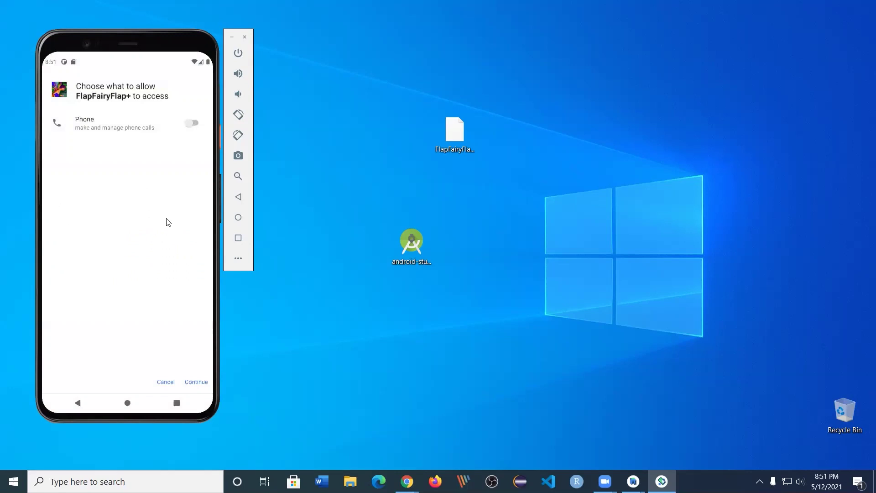
click(197, 383)
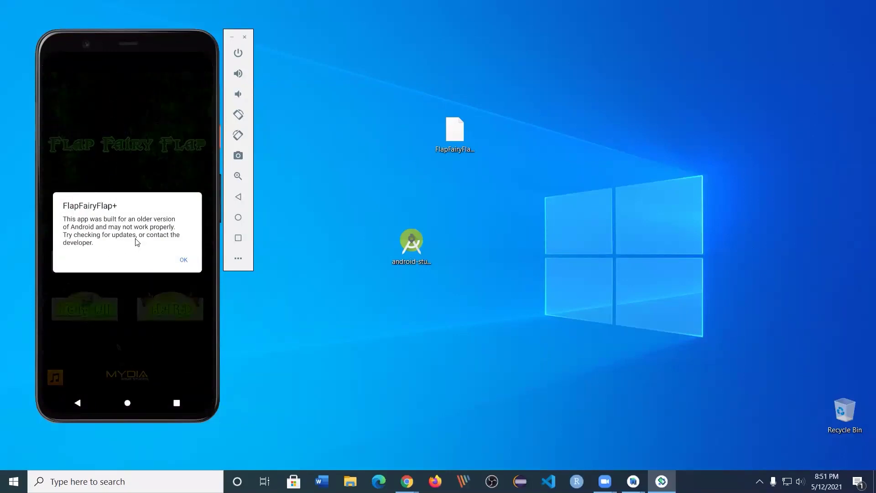
click(184, 260)
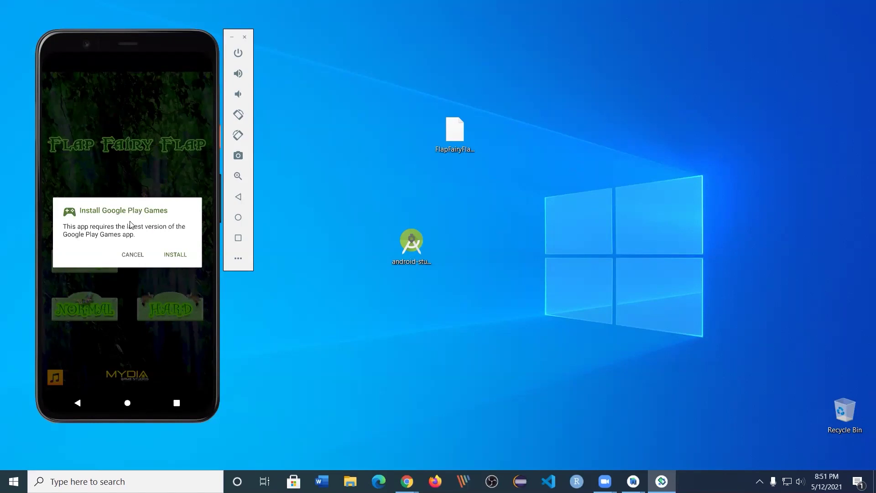
click(131, 256)
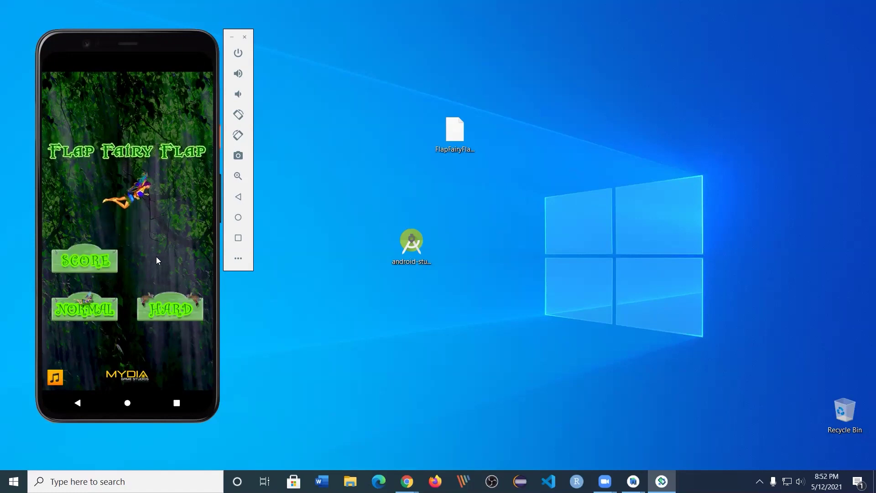
Play one round of Flap Fairy Flap in Normal mode and return to the game's title screen
click(87, 304)
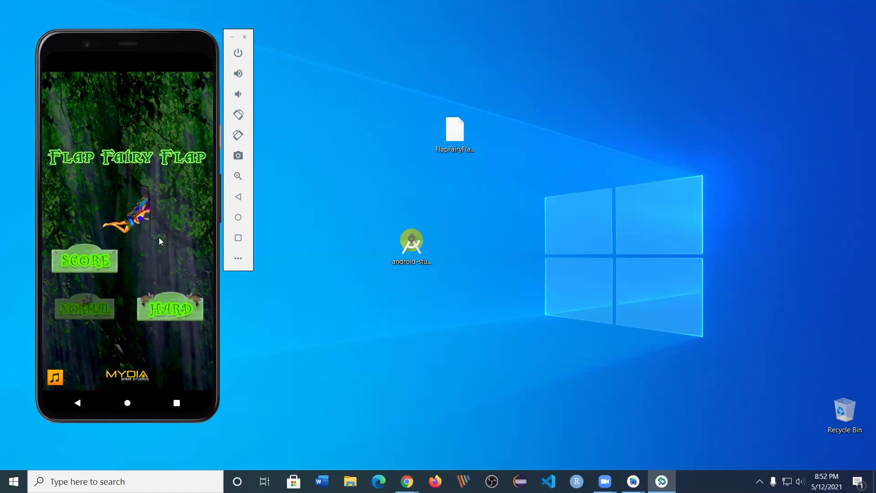
click(150, 260)
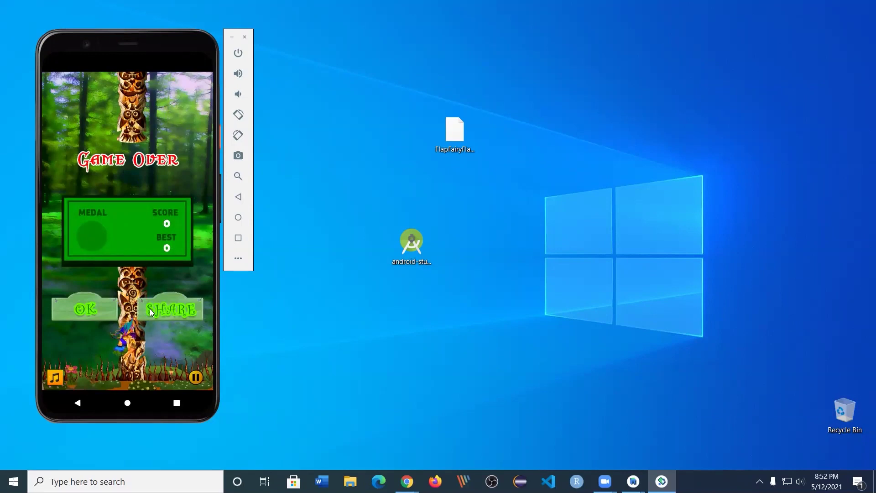
click(90, 310)
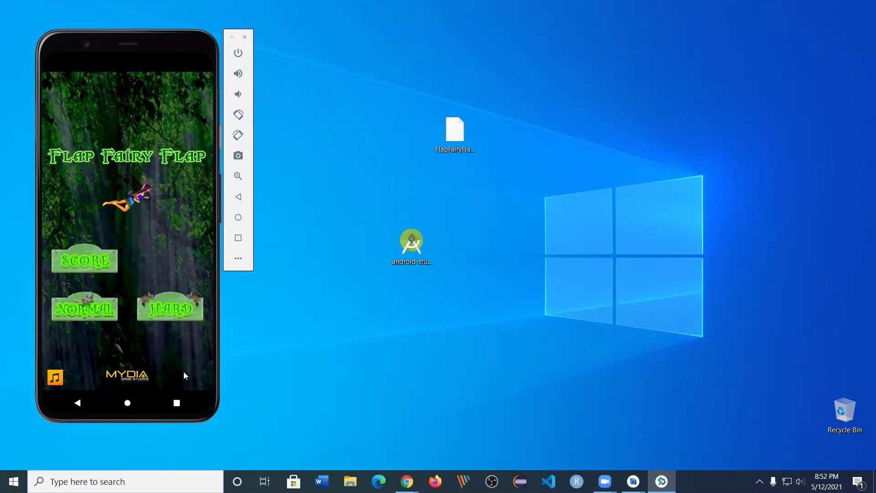
Close FlapFairyFlap+ from the emulator's recent apps overview, dismissing the text selection tip
click(176, 403)
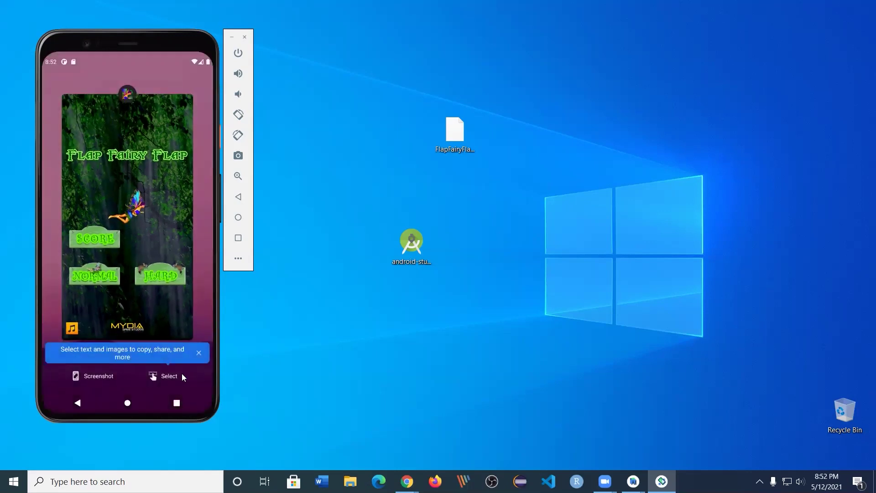
click(200, 352)
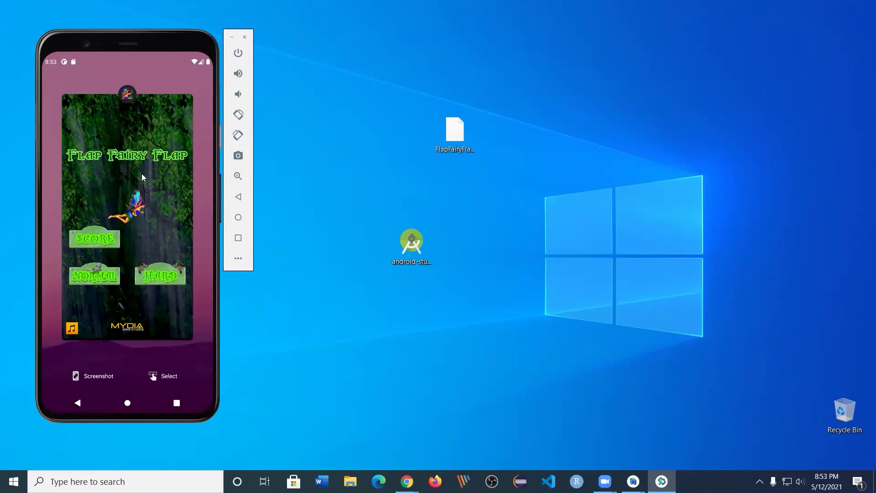
drag(127, 297, 162, 132)
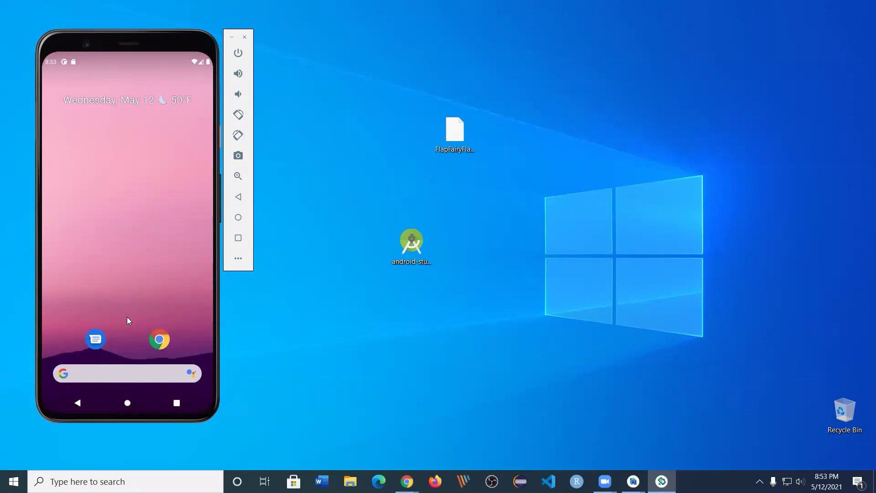
Uninstall FlapFairyFlap+ from the emulator through its icon in the app drawer
drag(129, 324, 168, 174)
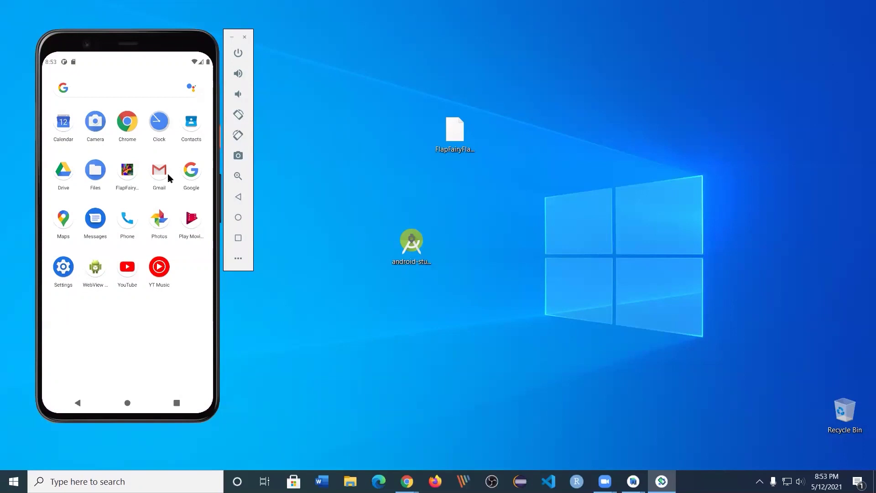
click(128, 174)
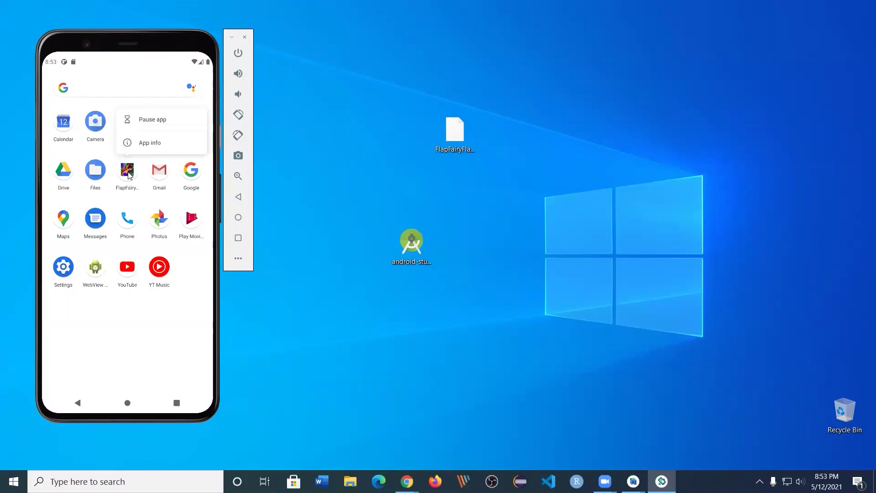
drag(129, 175, 179, 86)
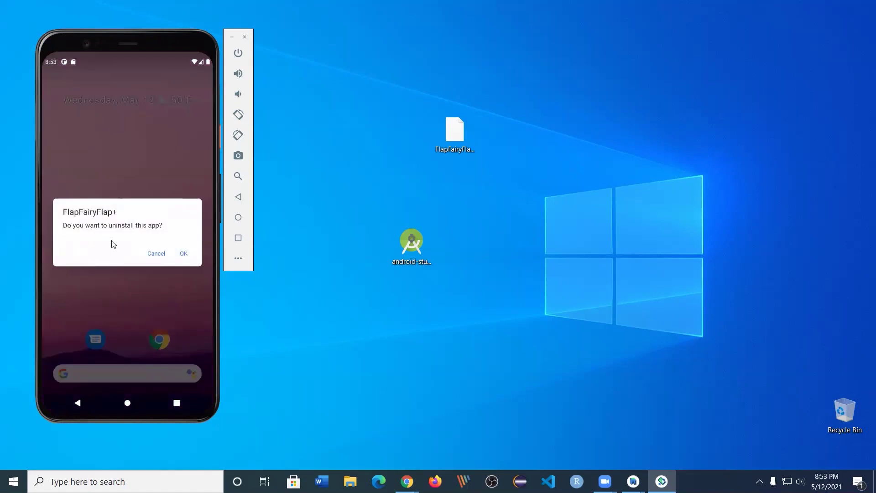
click(187, 255)
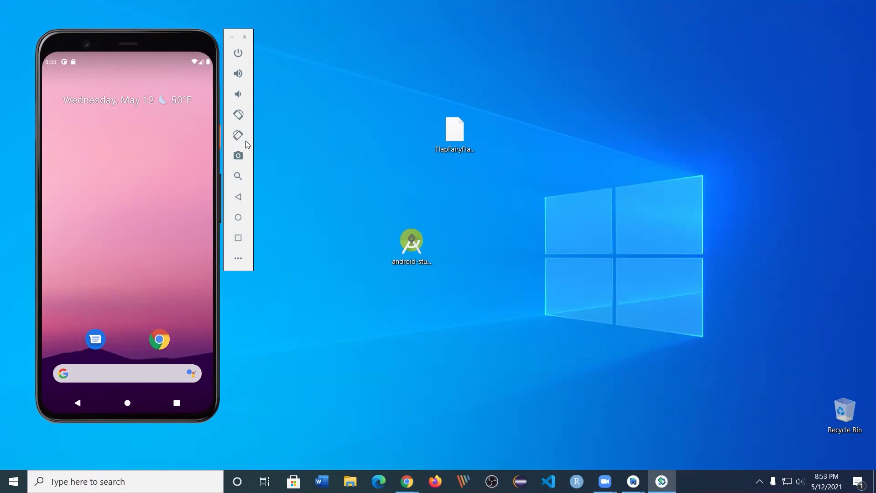
Rotate the emulator to landscape and back to portrait
click(239, 116)
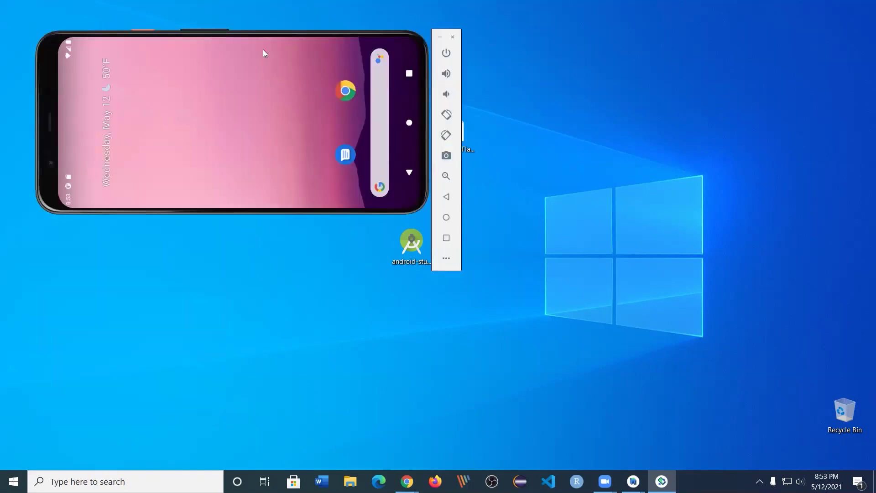
click(446, 135)
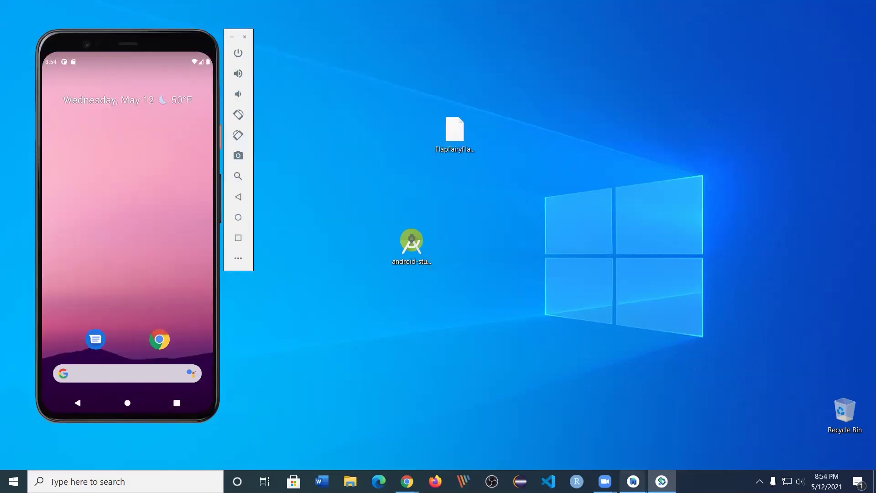
Restore the Android Studio welcome window beside the emulator and close the emulator
mouse_move(633, 482)
click(620, 437)
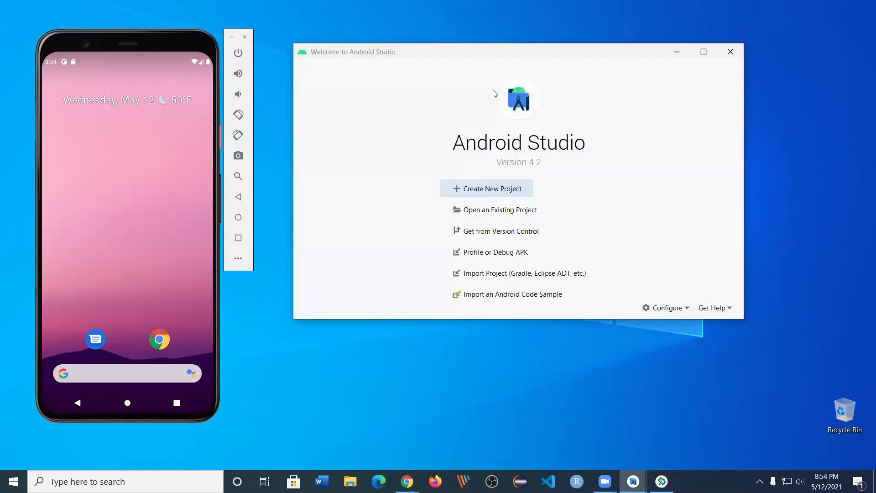
drag(497, 53, 460, 84)
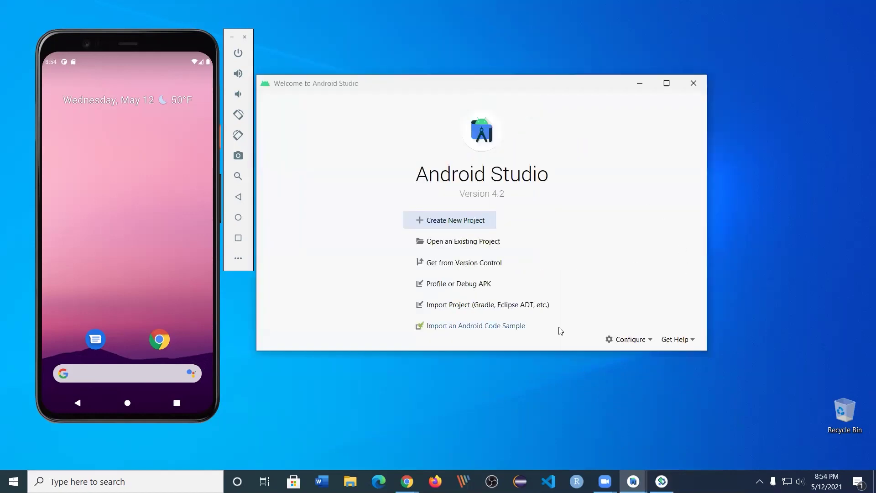
drag(548, 87, 563, 95)
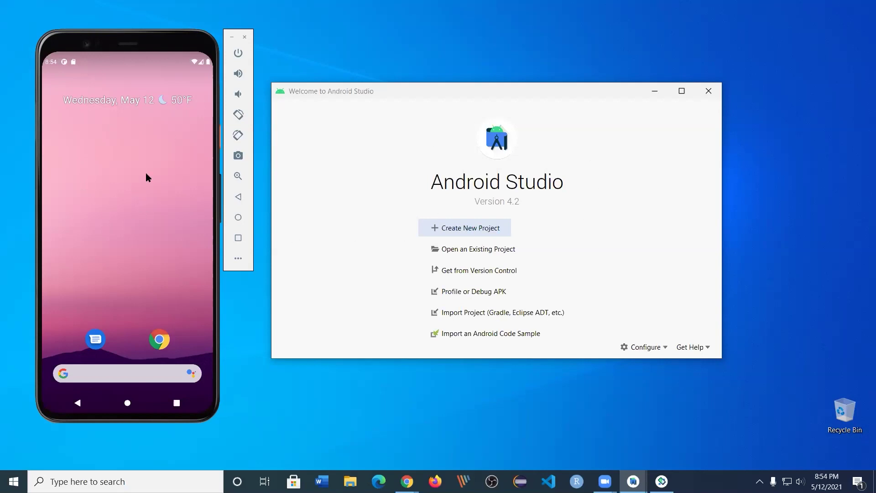
drag(411, 84, 410, 85)
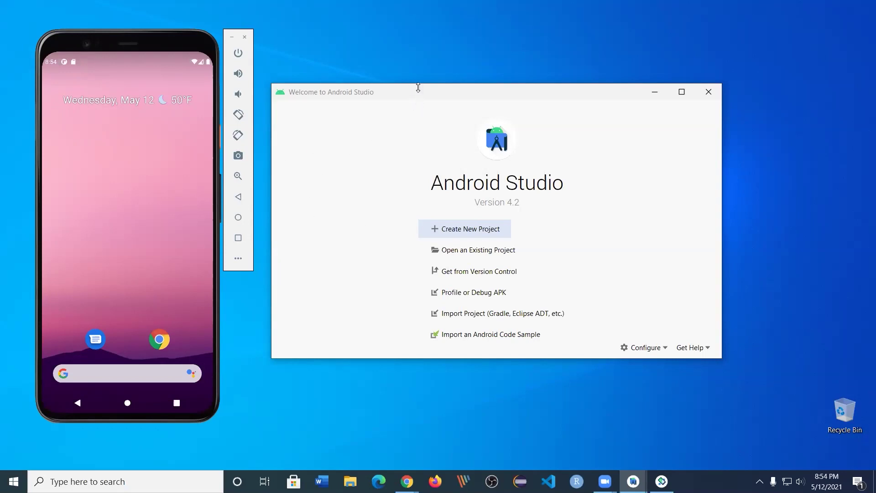
drag(414, 88, 420, 81)
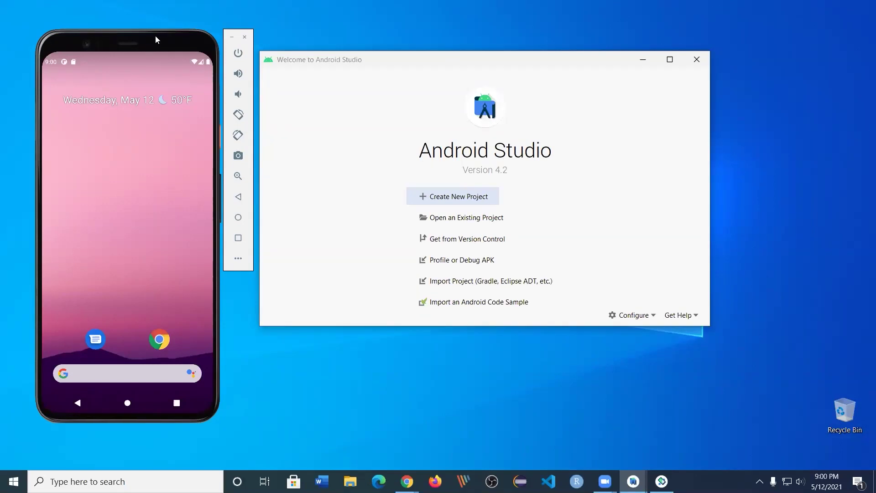
click(245, 38)
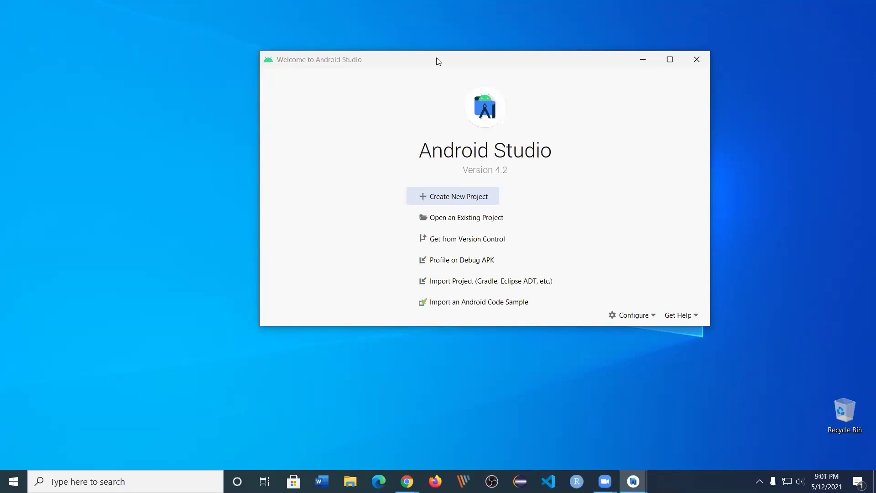
drag(434, 59, 421, 59)
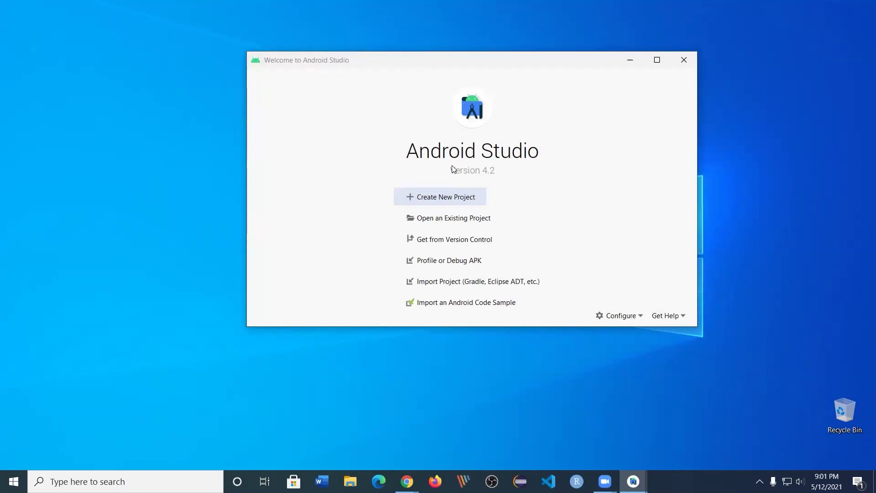
Start a new project, review the Phone and Tablet templates, and proceed with Empty Activity to the project configuration
click(440, 197)
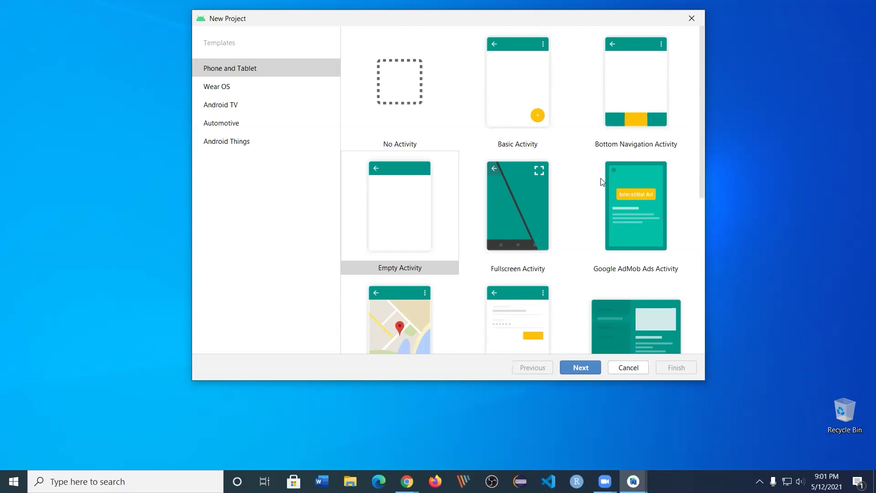
scroll(602, 181, down, 5)
scroll(576, 244, down, 2)
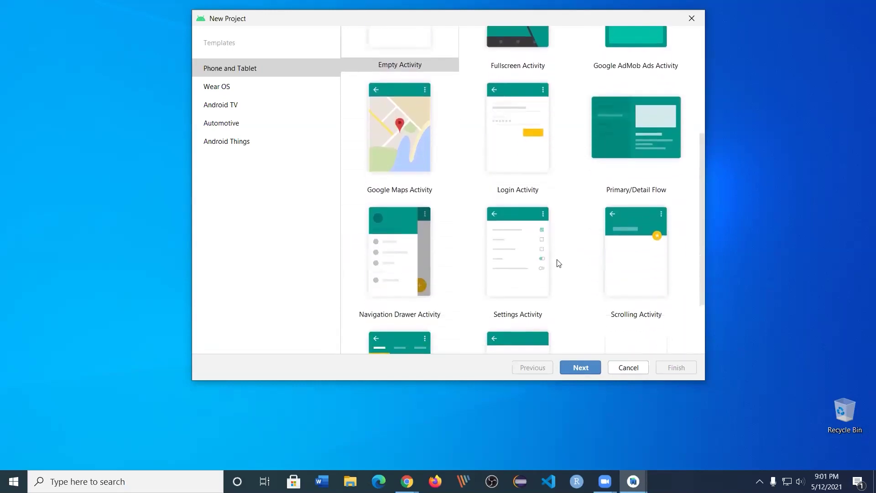
scroll(564, 256, down, 2)
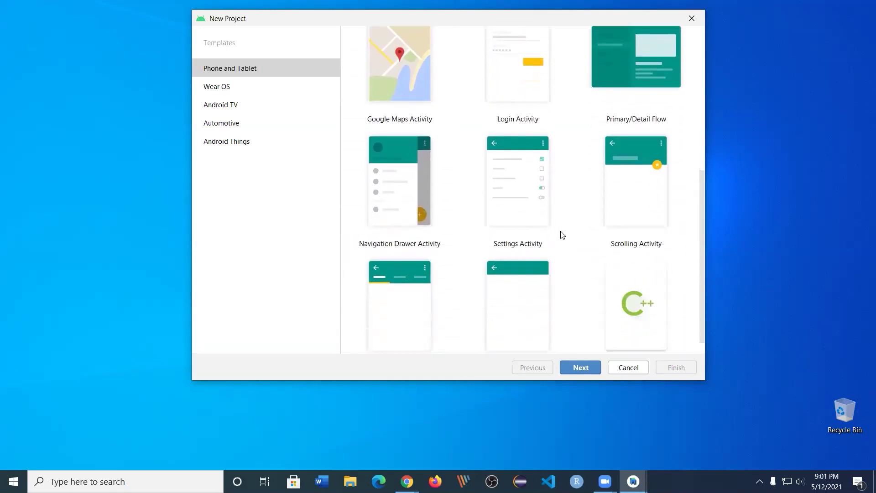
scroll(572, 204, up, 2)
scroll(573, 204, up, 5)
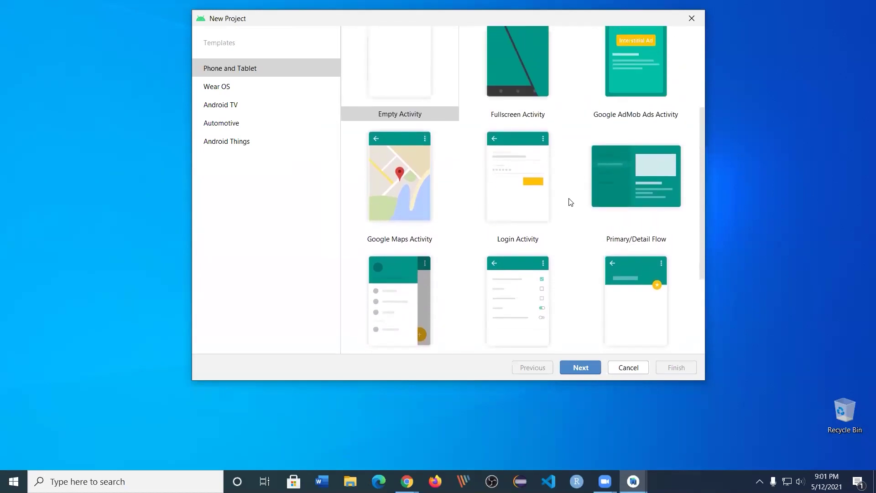
scroll(594, 203, up, 1)
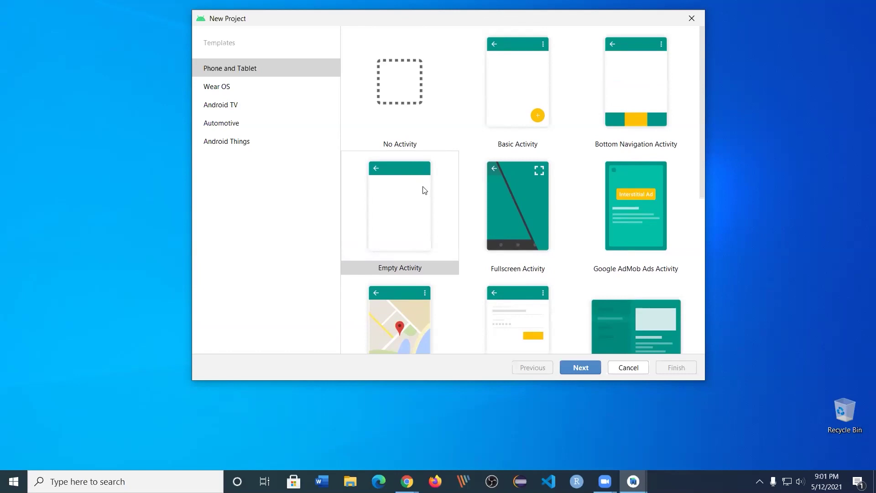
click(404, 214)
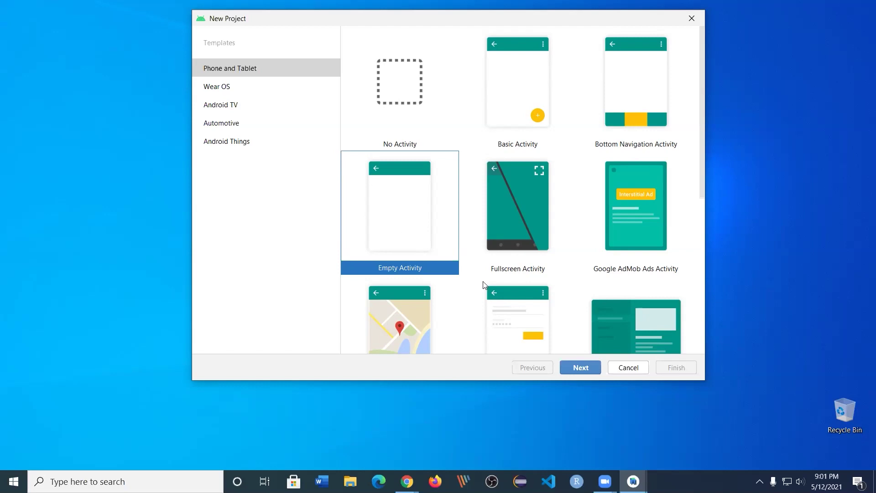
click(581, 367)
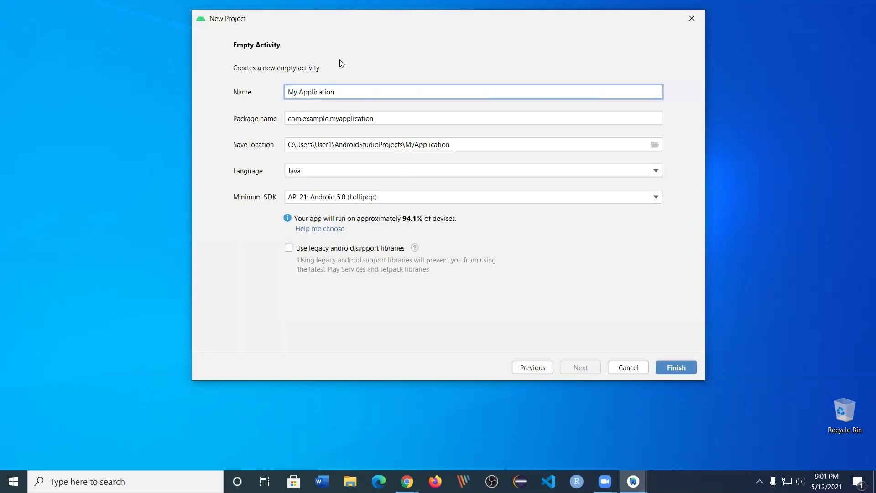
Name the project "My First App", review the package name, and keep Java as the language
triple_click(338, 91)
text(My First App)
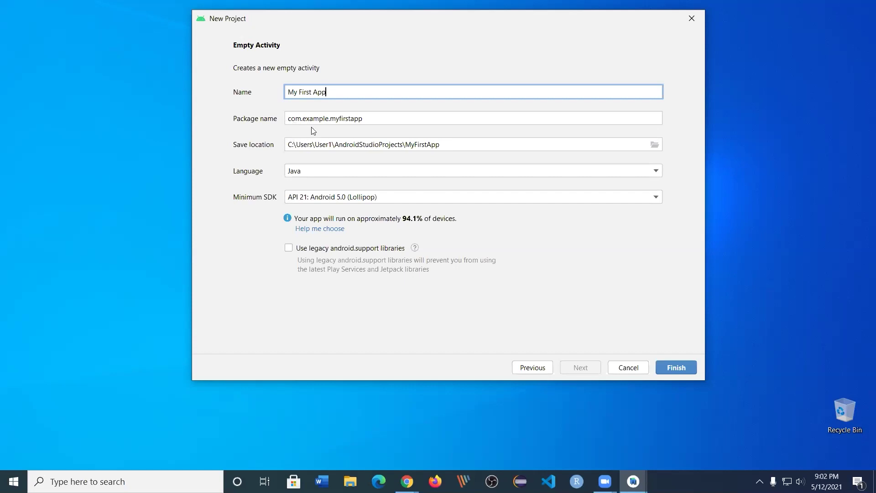
key(Tab)
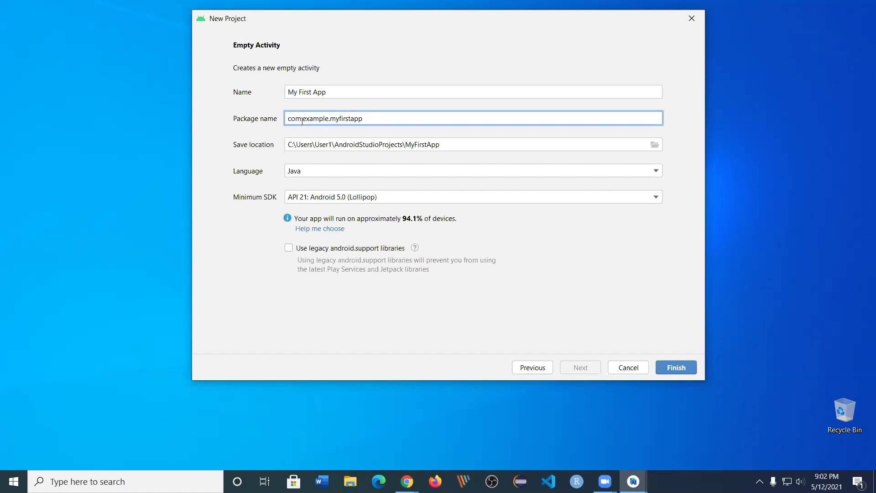
drag(329, 120, 288, 120)
click(365, 119)
click(349, 172)
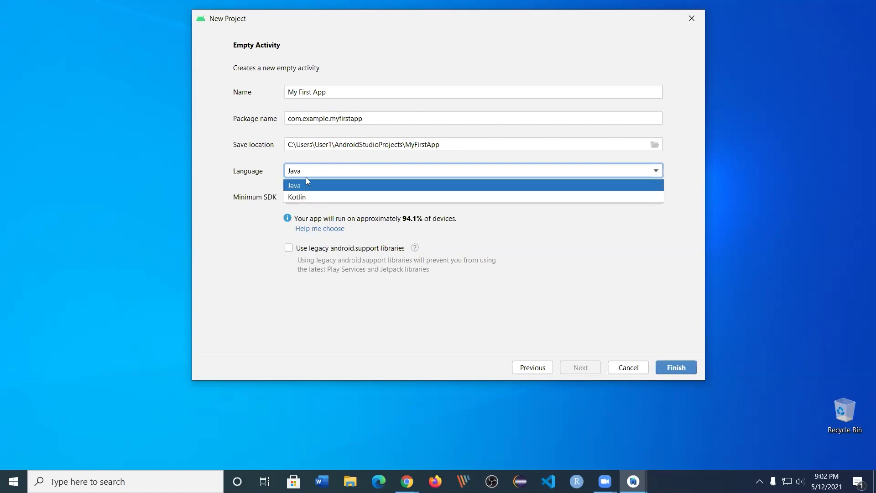
click(316, 169)
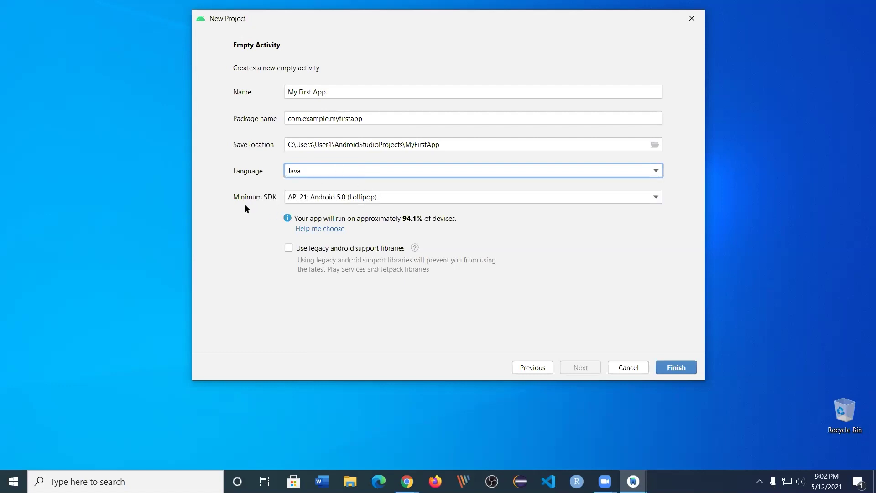
Try API 16: Android 4.1 (Jelly Bean) and API 30: Android 11.0 (R) as the minimum SDK to compare device coverage
click(383, 197)
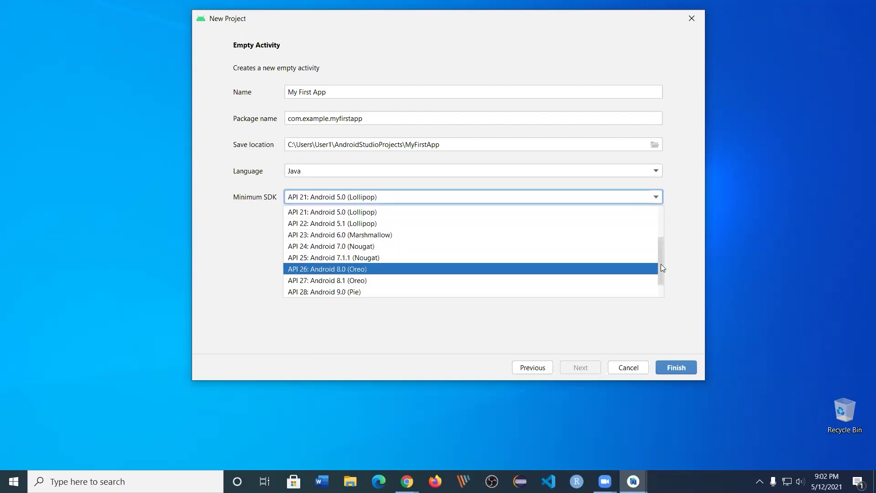
drag(661, 263, 663, 226)
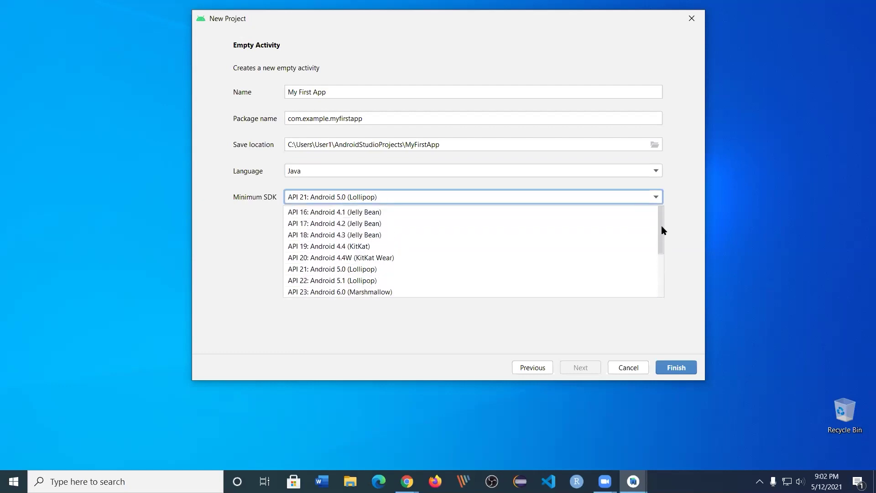
click(344, 211)
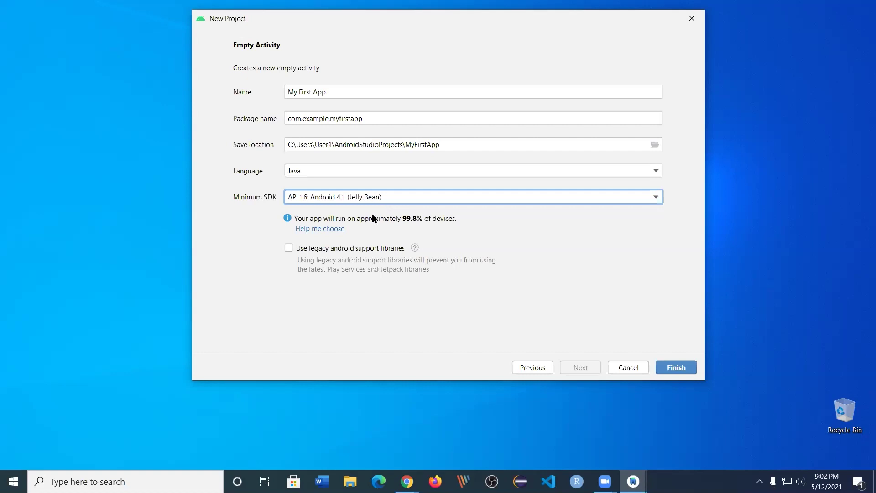
click(368, 199)
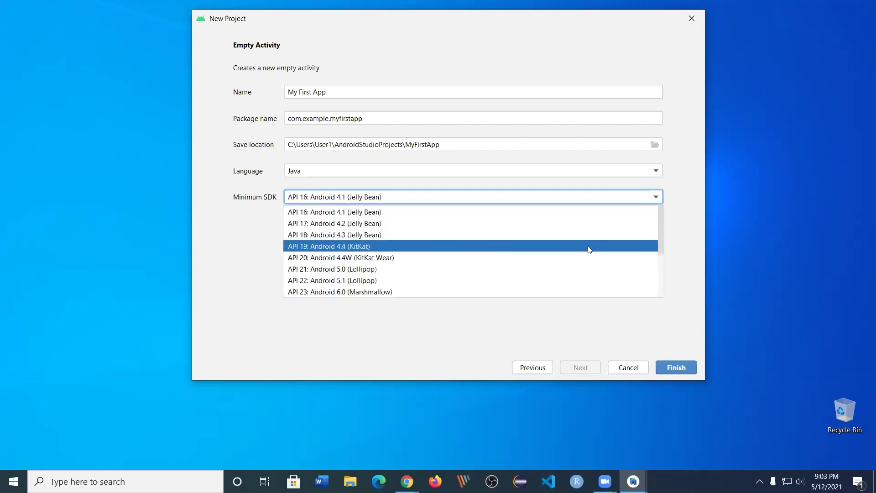
drag(662, 241, 660, 282)
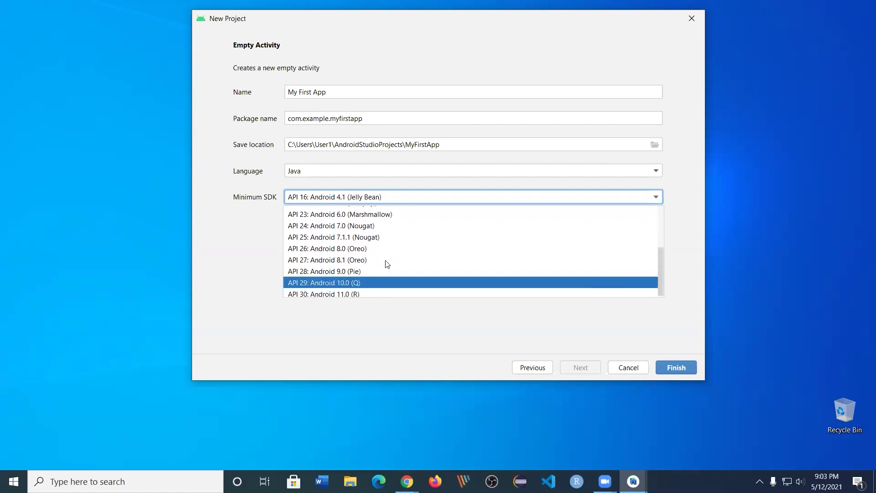
click(346, 292)
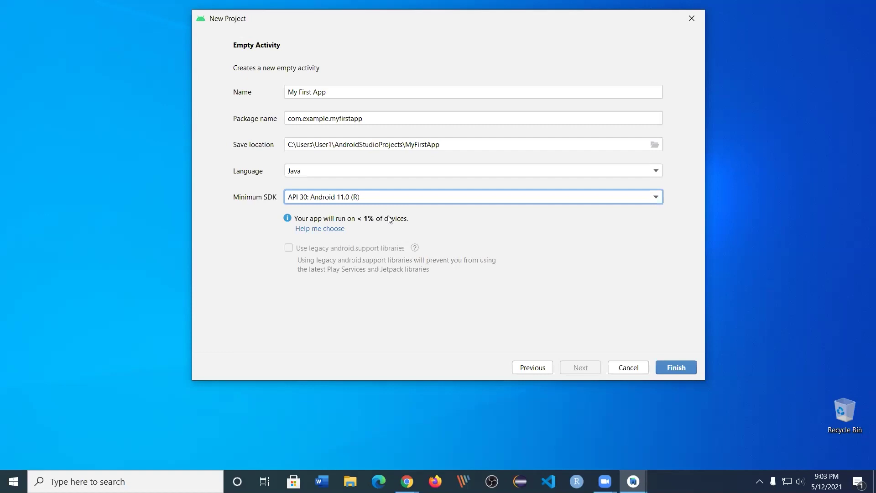
Set the minimum SDK to API 21: Android 5.0 (Lollipop) and create the project
click(385, 199)
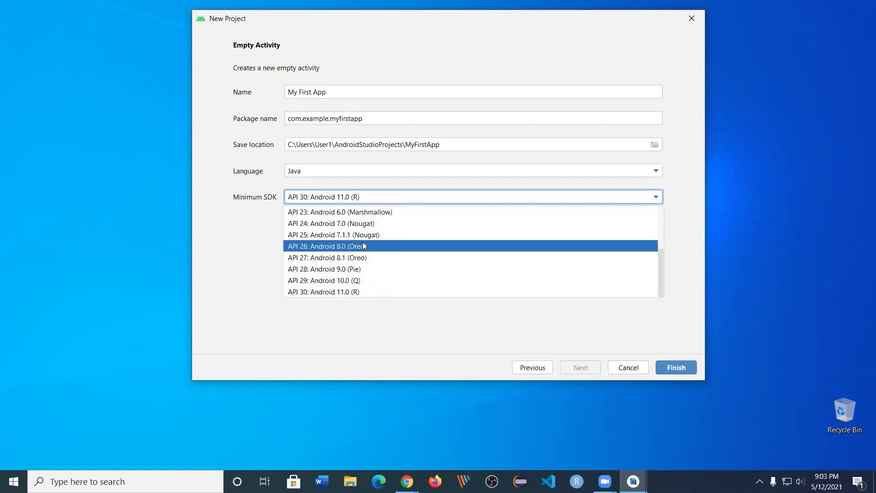
scroll(391, 242, up, 3)
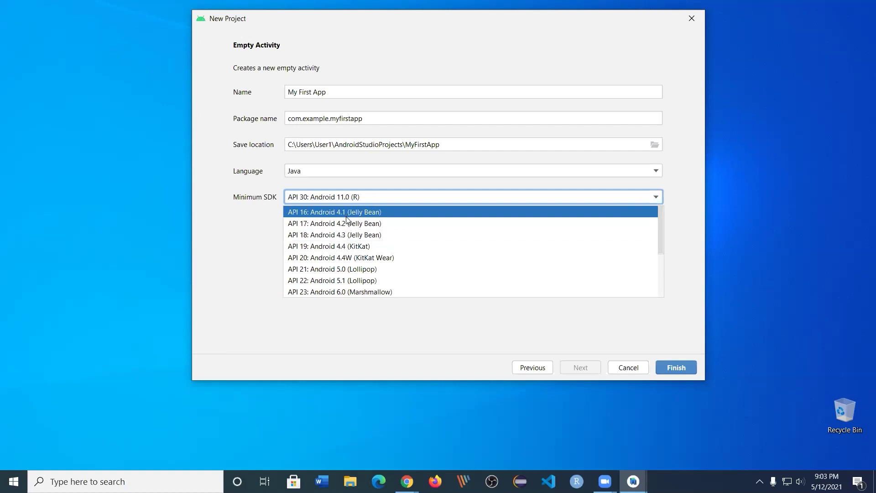
scroll(349, 224, down, 1)
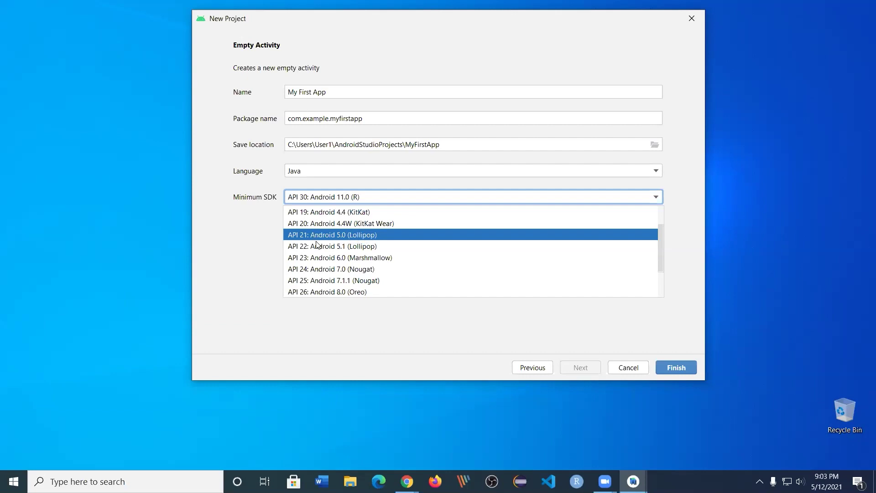
click(352, 234)
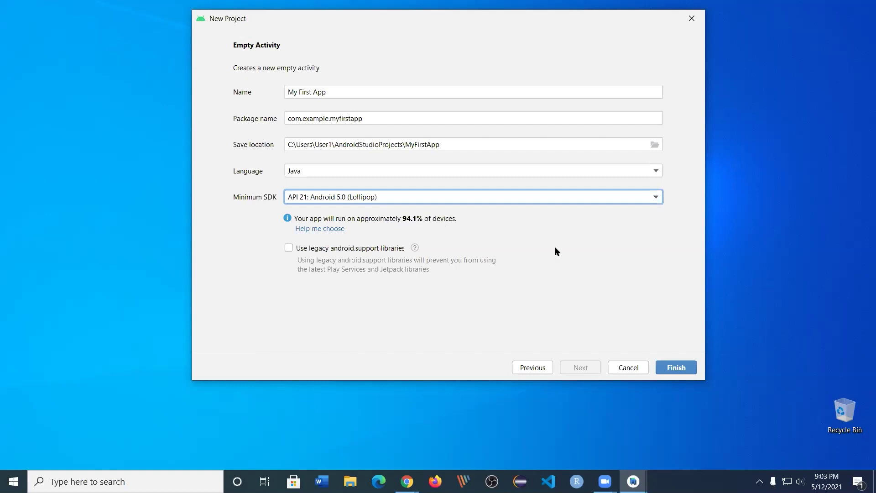
click(678, 368)
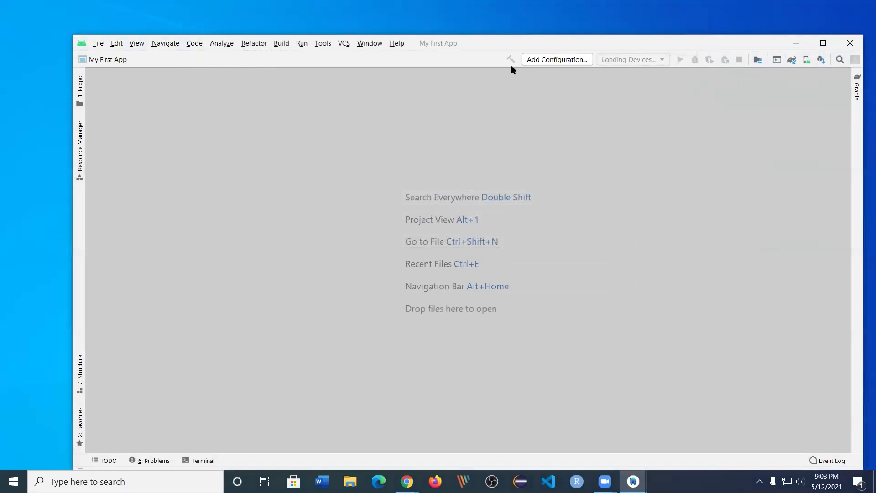
Maximize the window of the new project so it fills the screen
double_click(509, 38)
drag(492, 11, 448, 19)
click(795, 26)
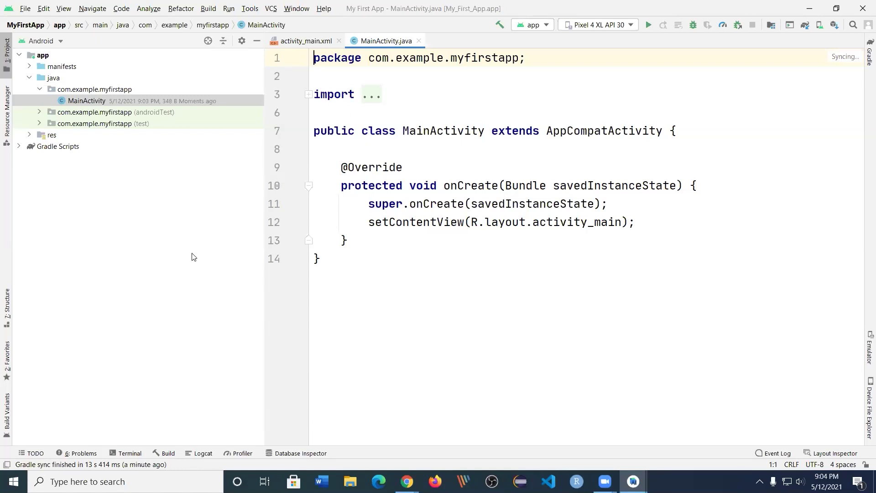
Adjust the code font size in the MainActivity.java editor, trying smaller and larger sizes and settling on a readable one
click(378, 151)
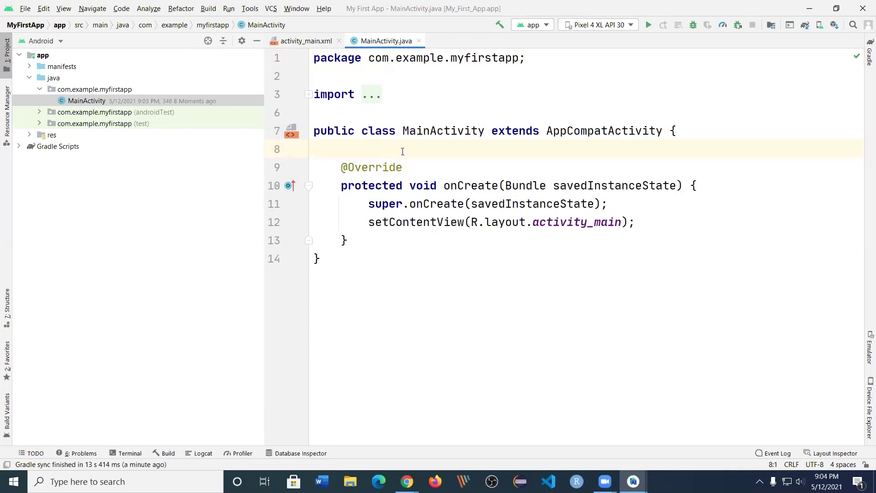
ctrl+scroll(403, 160, down, 3)
ctrl+scroll(403, 161, down, 2)
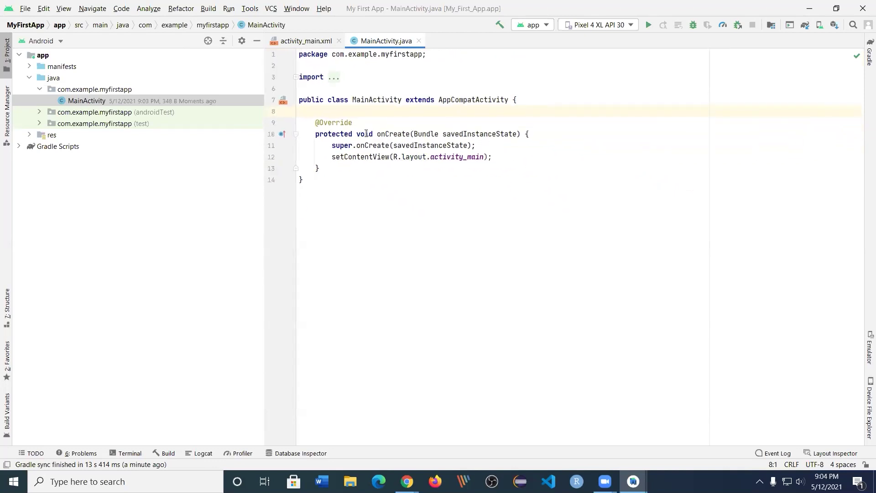
ctrl+scroll(366, 133, up, 5)
ctrl+scroll(367, 133, down, 3)
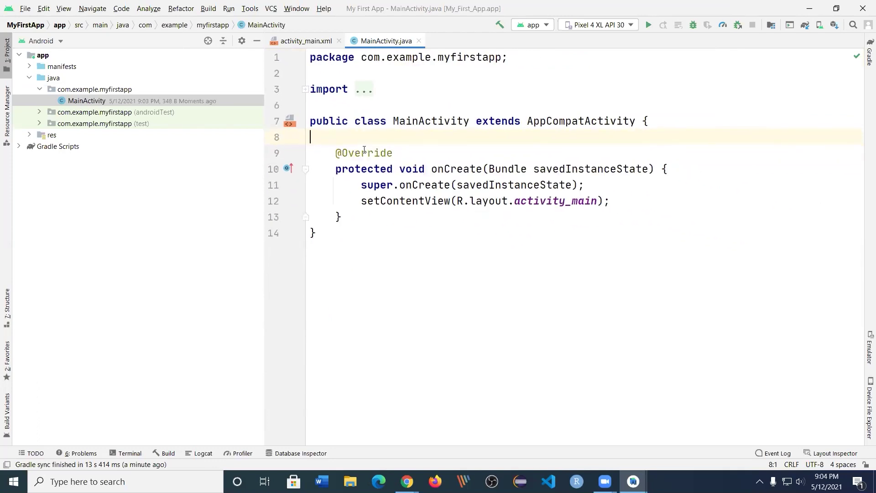